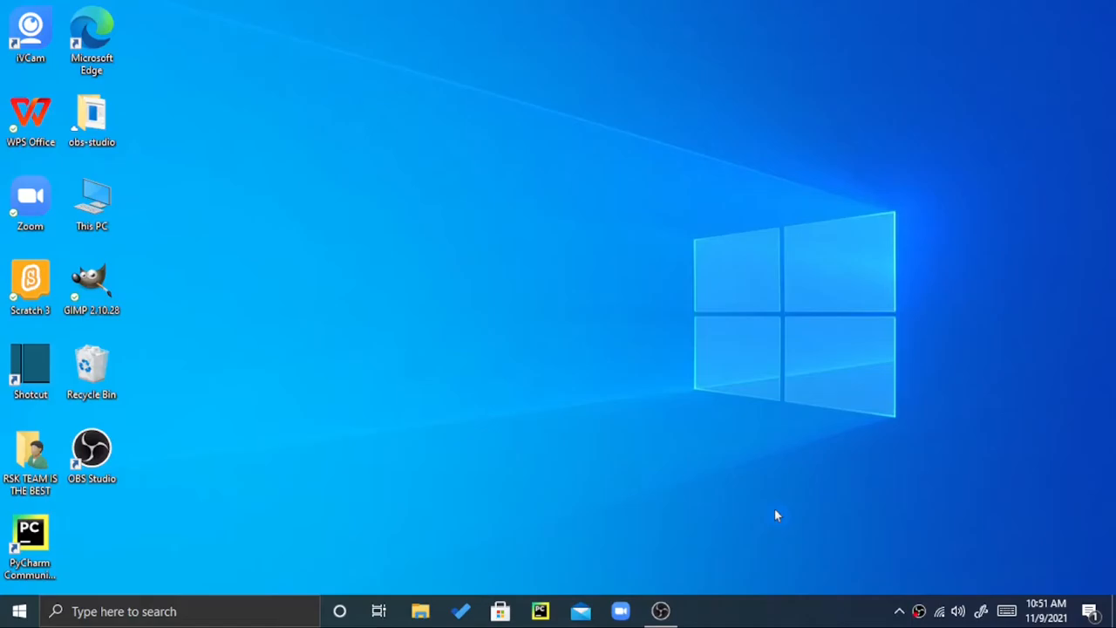
- Open the Video Editor app and create a new video project
left_click(227, 615)
type("video editor")
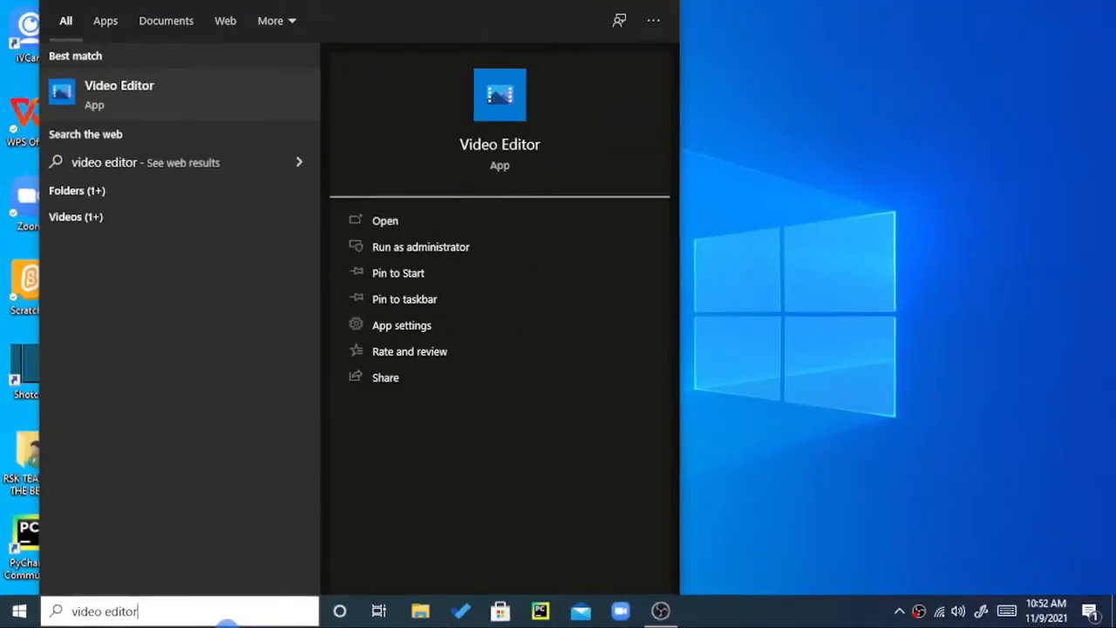
left_click(386, 223)
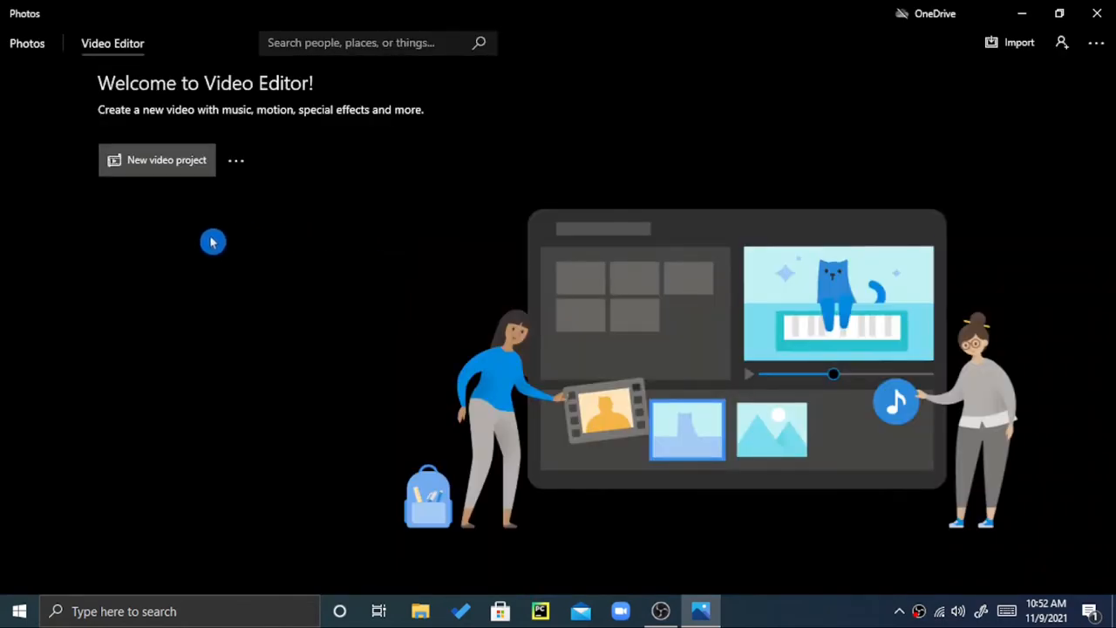
left_click(126, 174)
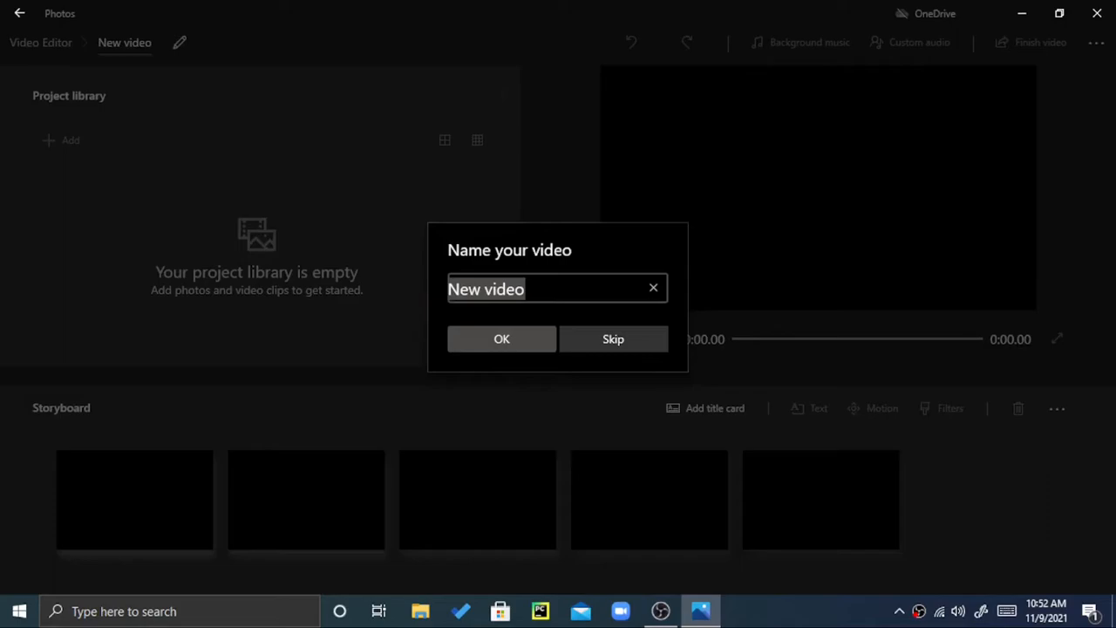
- Name the new video project "video 1"
left_click(527, 288)
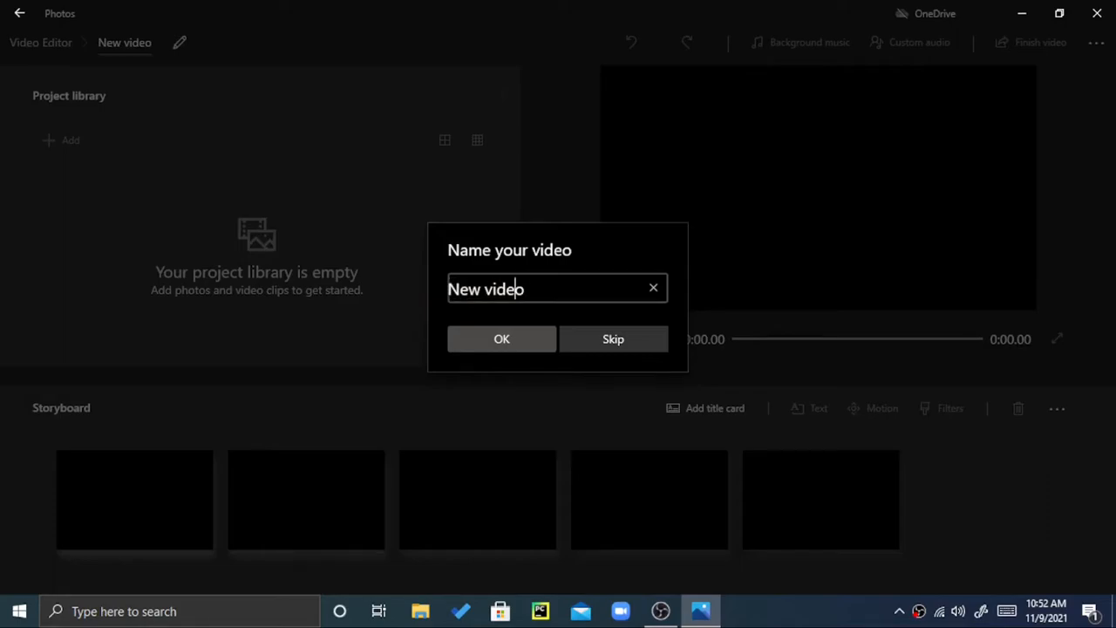
key("BackSpace")
key("BackSpace")
key("BackSpace")
key("BackSpace")
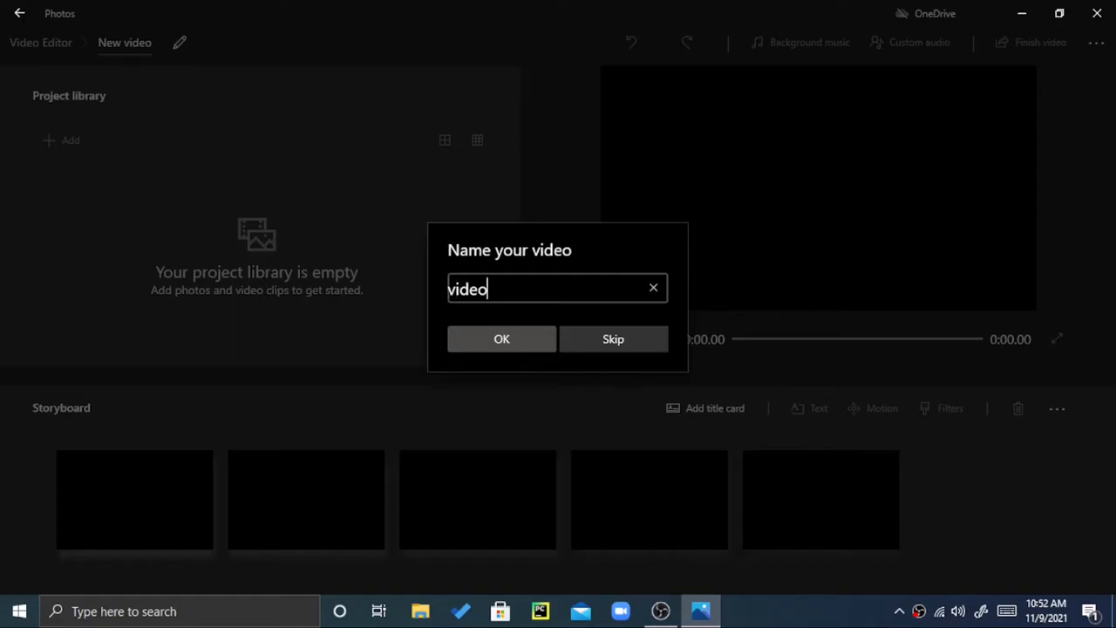
left_click(501, 340)
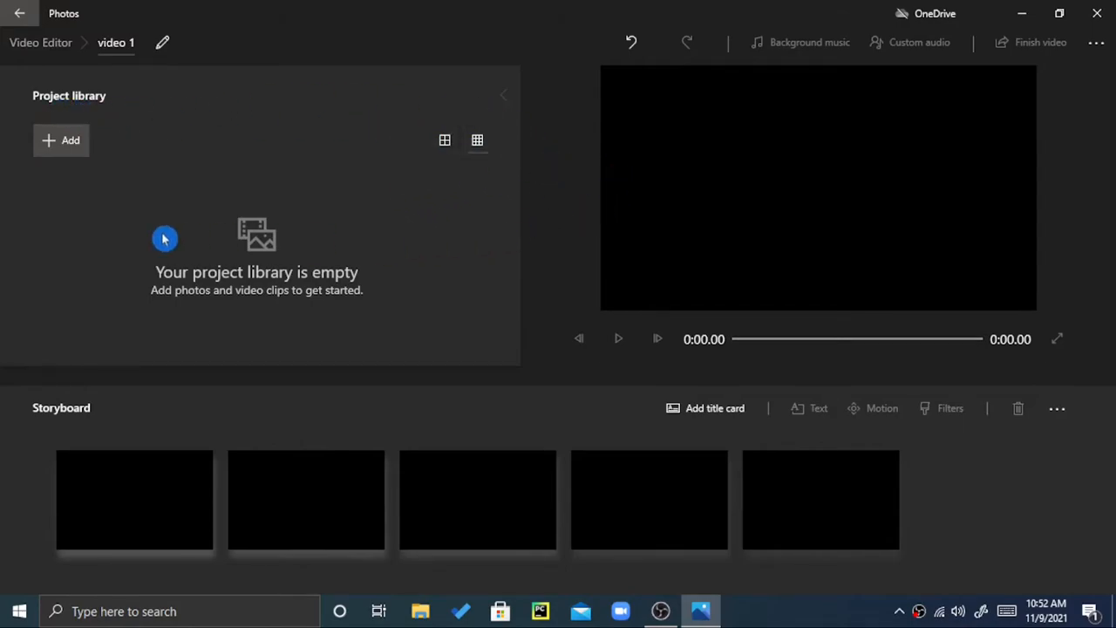
- Add the circuit-themed intro clip to the project, place it in the first storyboard slot and play it
left_click(53, 154)
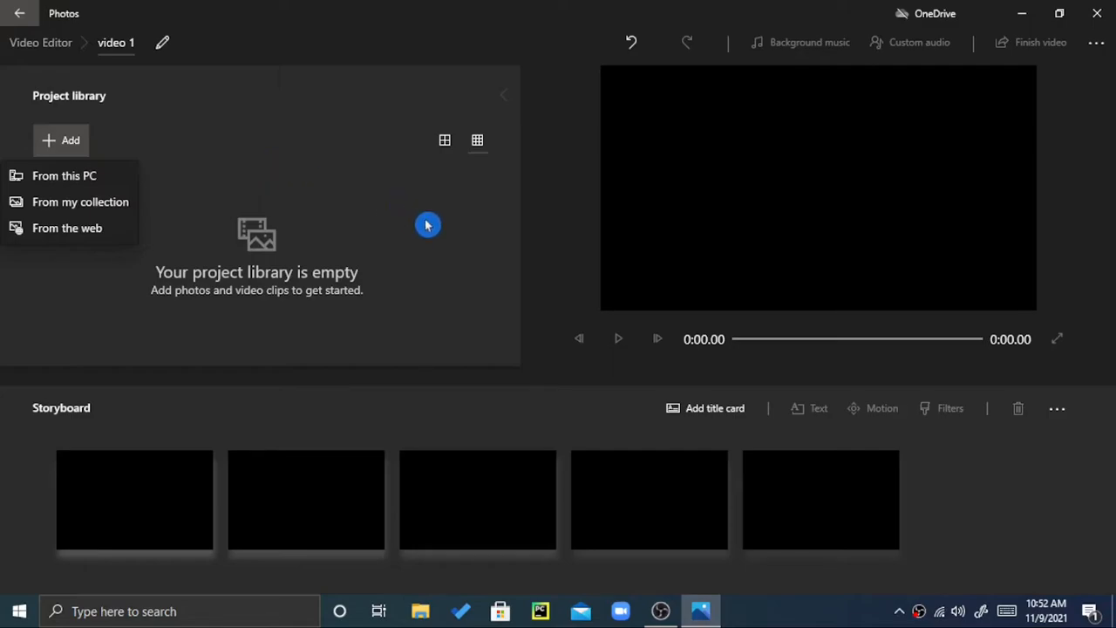
left_click(281, 190)
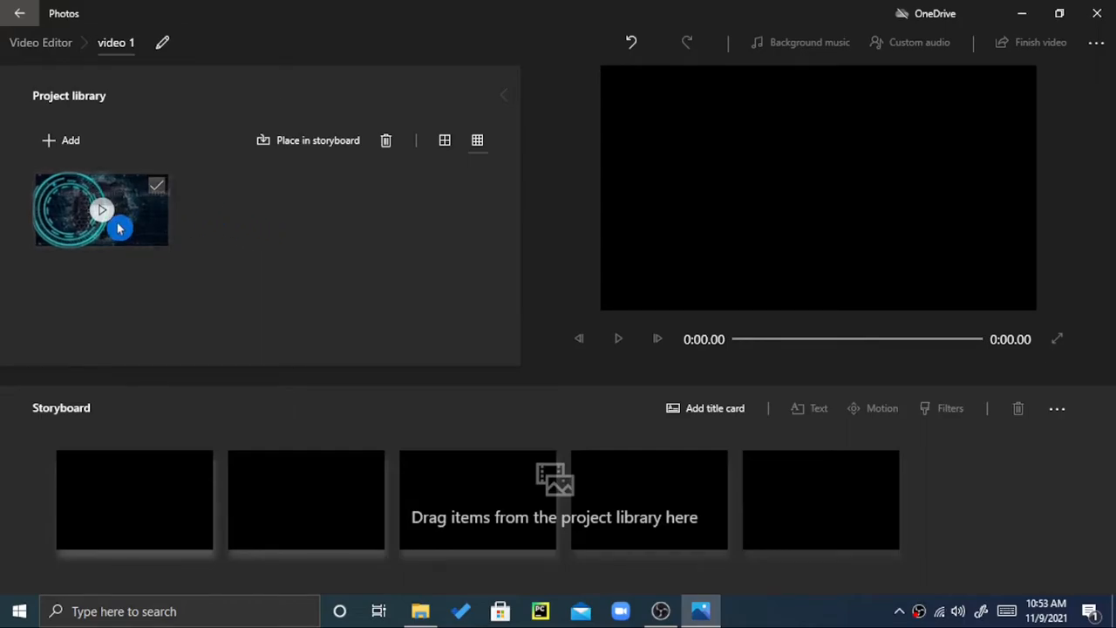
left_click_drag(141, 237, 141, 530)
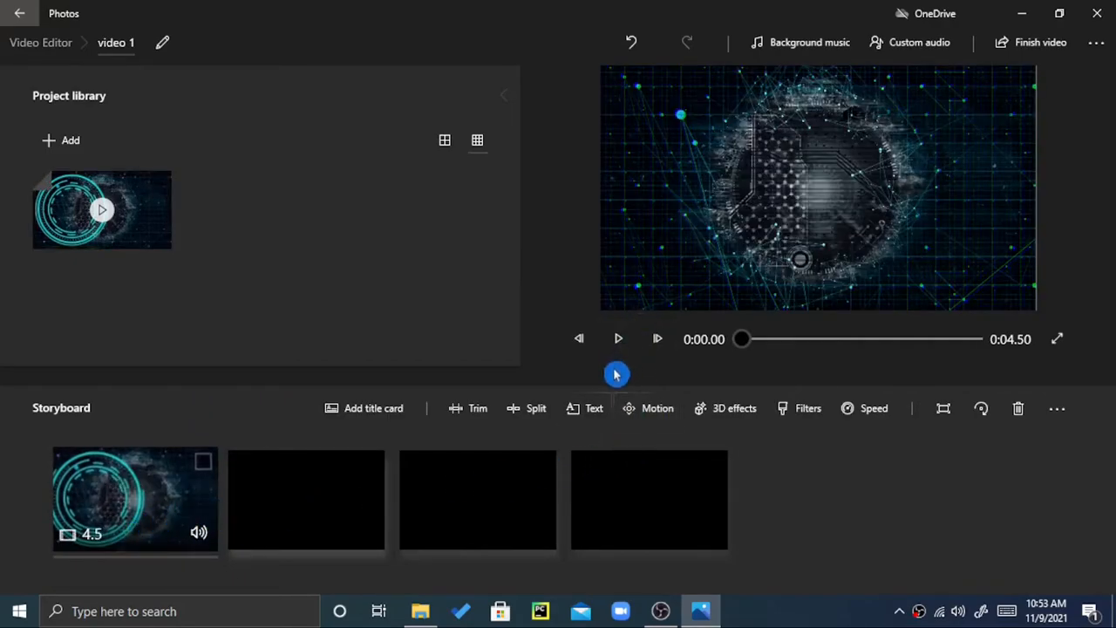
left_click(619, 344)
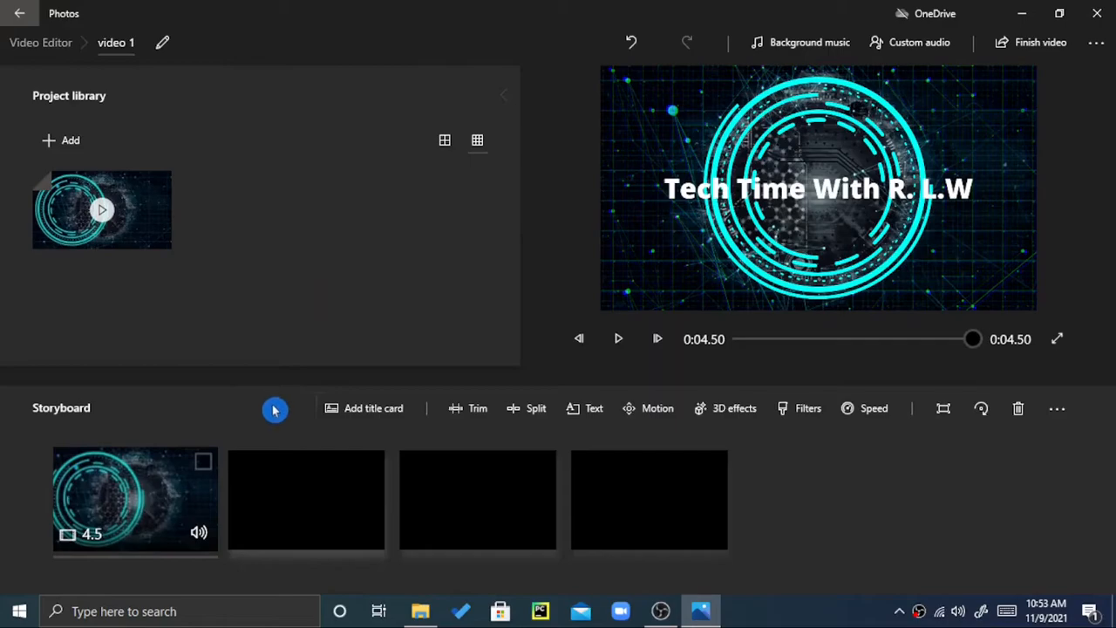
- Add a title card before the intro clip and give it the text "title card"
left_click(358, 425)
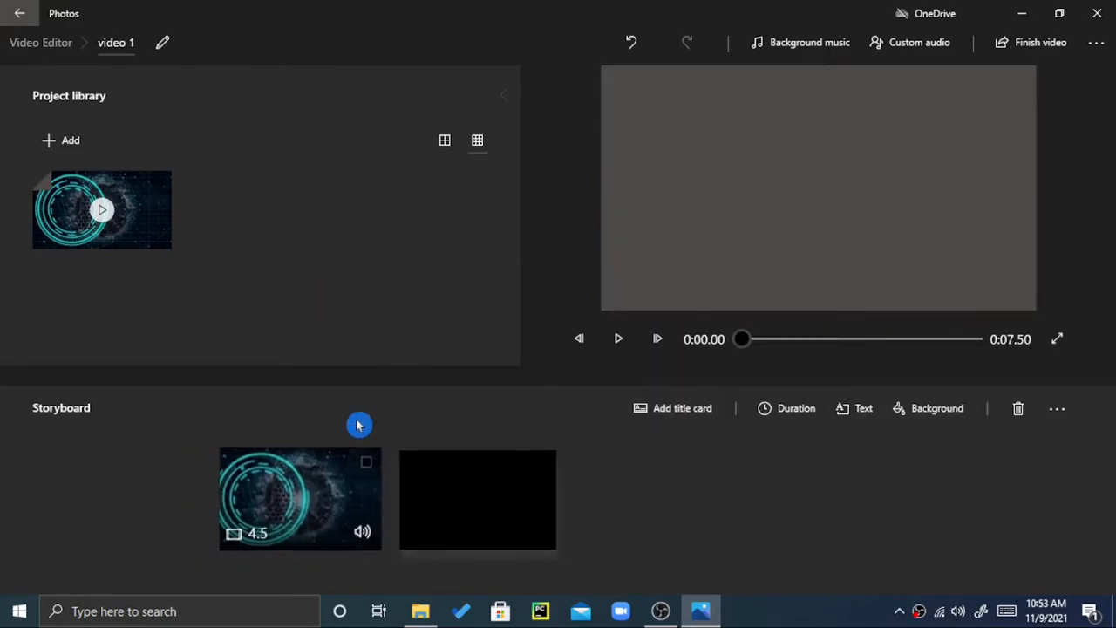
left_click(850, 411)
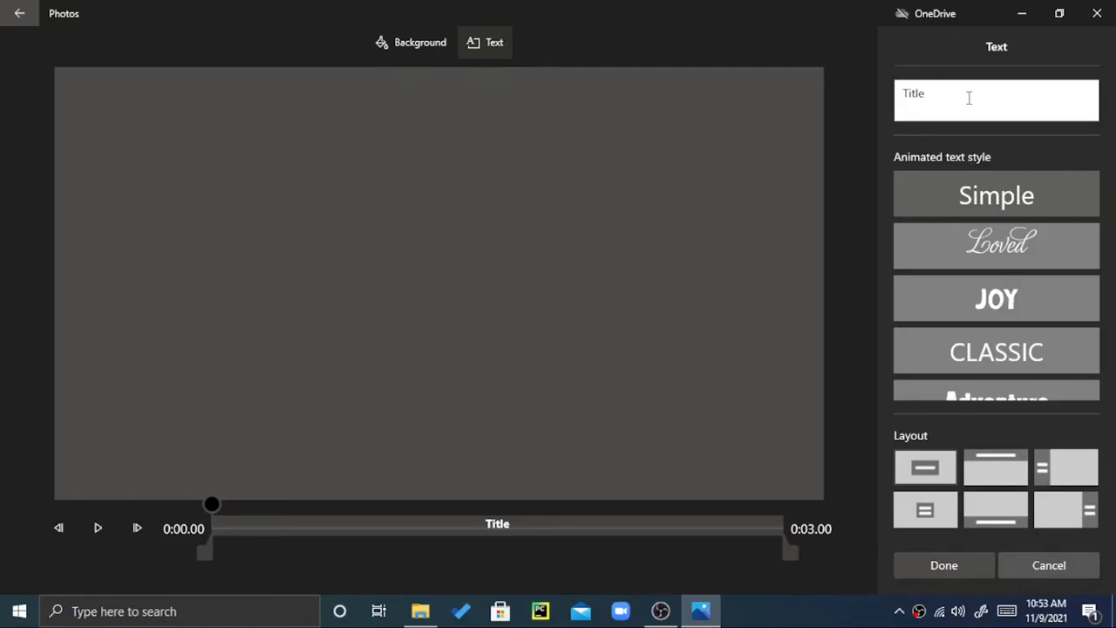
key("BackSpace")
key("BackSpace")
key("BackSpace")
key("BackSpace")
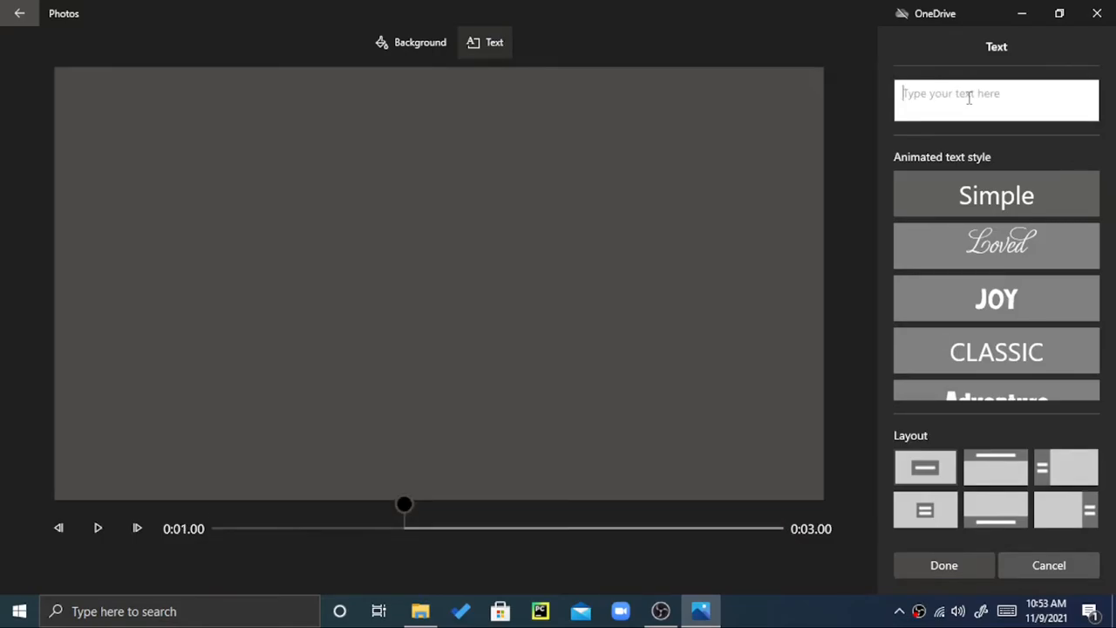
type("title ")
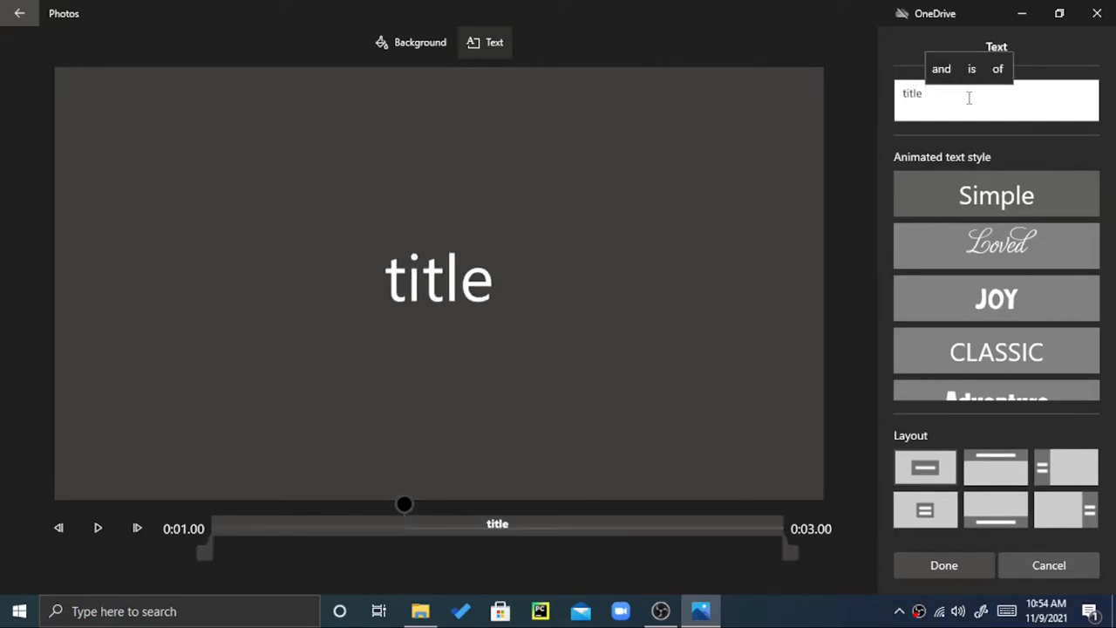
type("card")
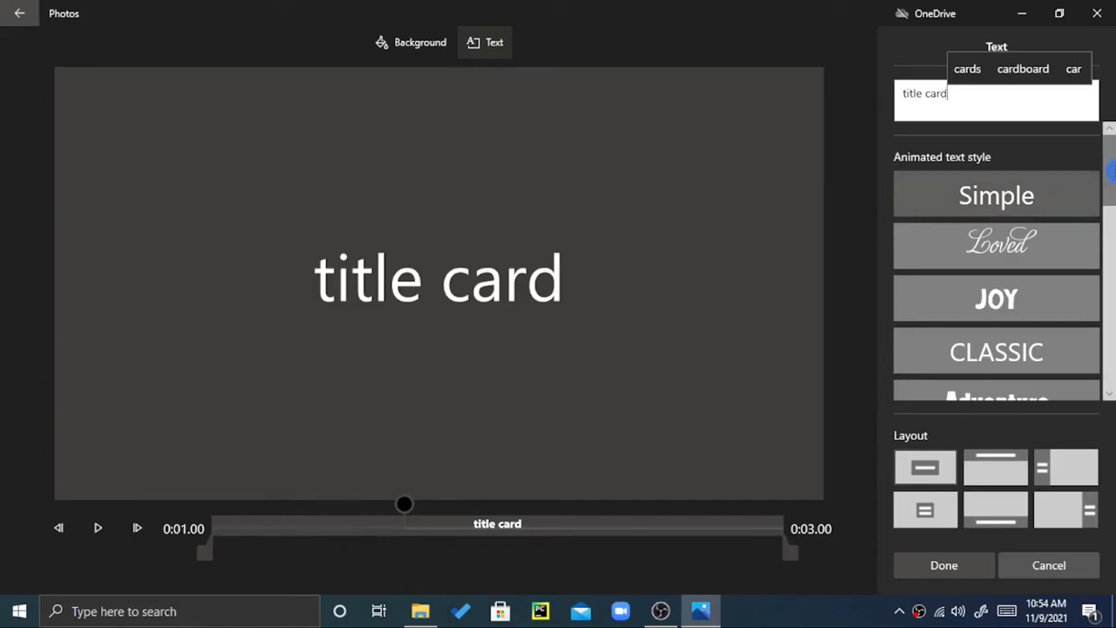
- Preview the Joy animated text style on the title card and apply the Adventure style instead
left_click_drag(1111, 175, 1111, 197)
left_click(1061, 204)
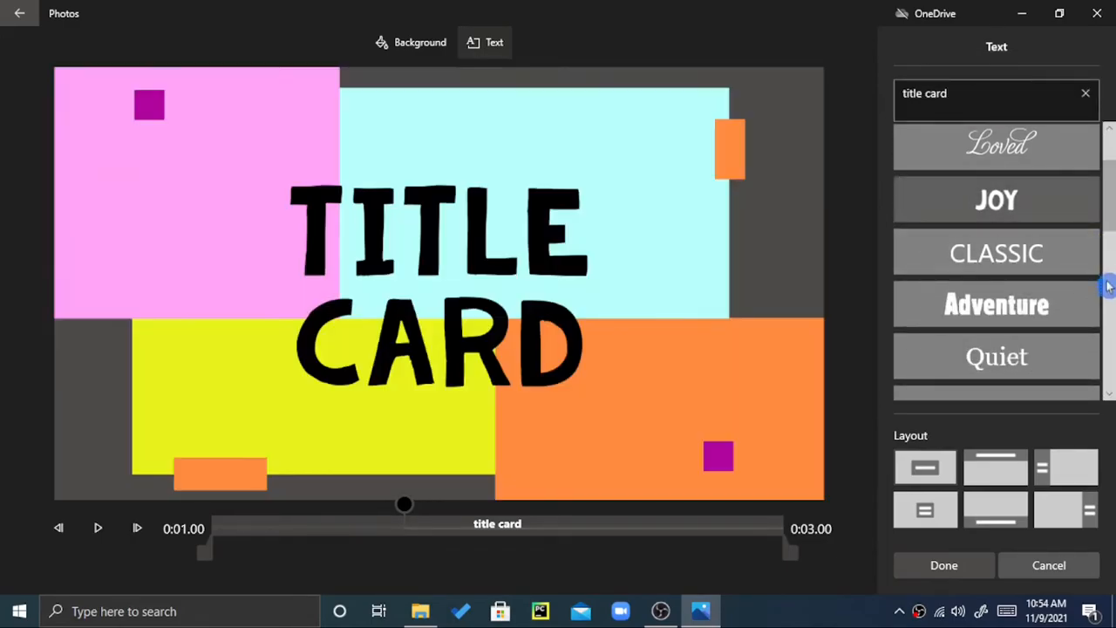
left_click(1064, 311)
scroll(1111, 209, "down", 2)
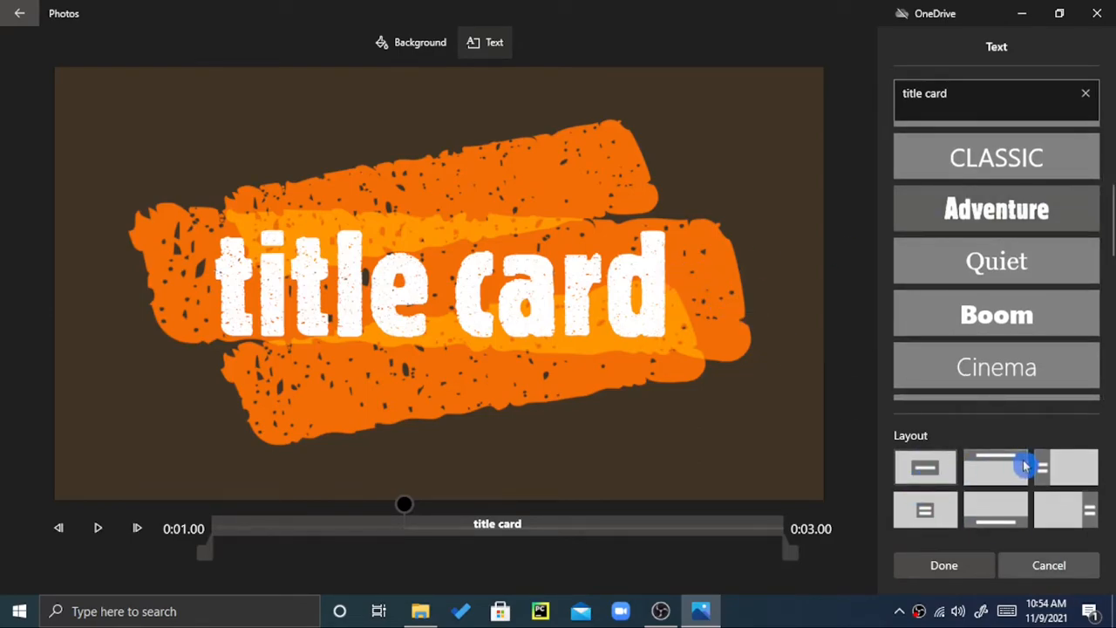
- Try the bottom, top, left and right text layouts on the title card and settle on the centred two-line layout
left_click(994, 514)
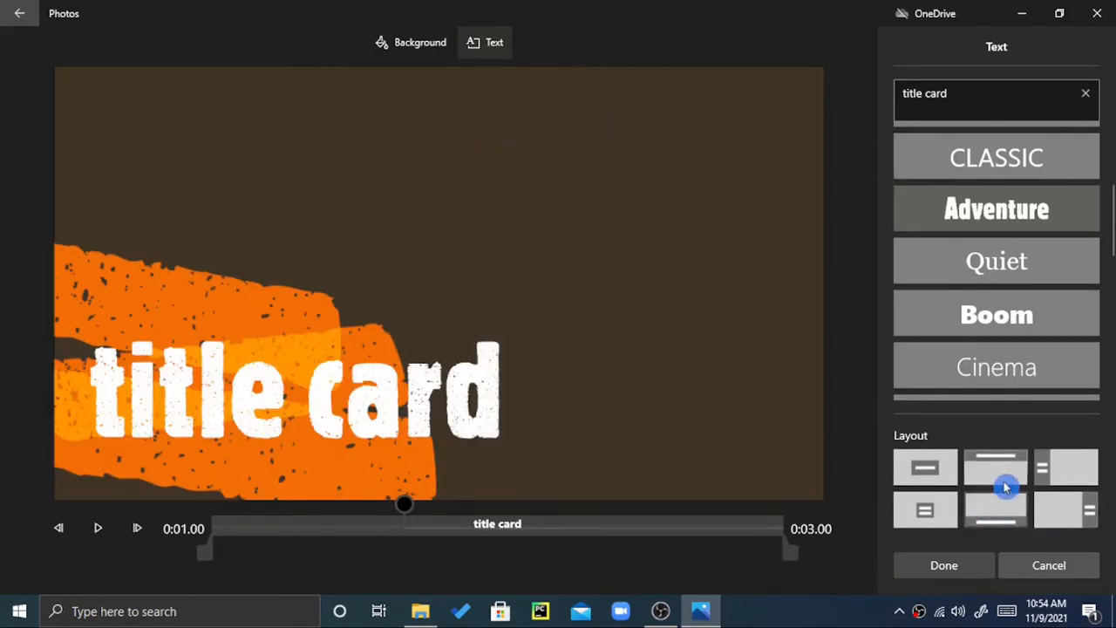
left_click(1003, 481)
left_click(1069, 486)
left_click(1083, 510)
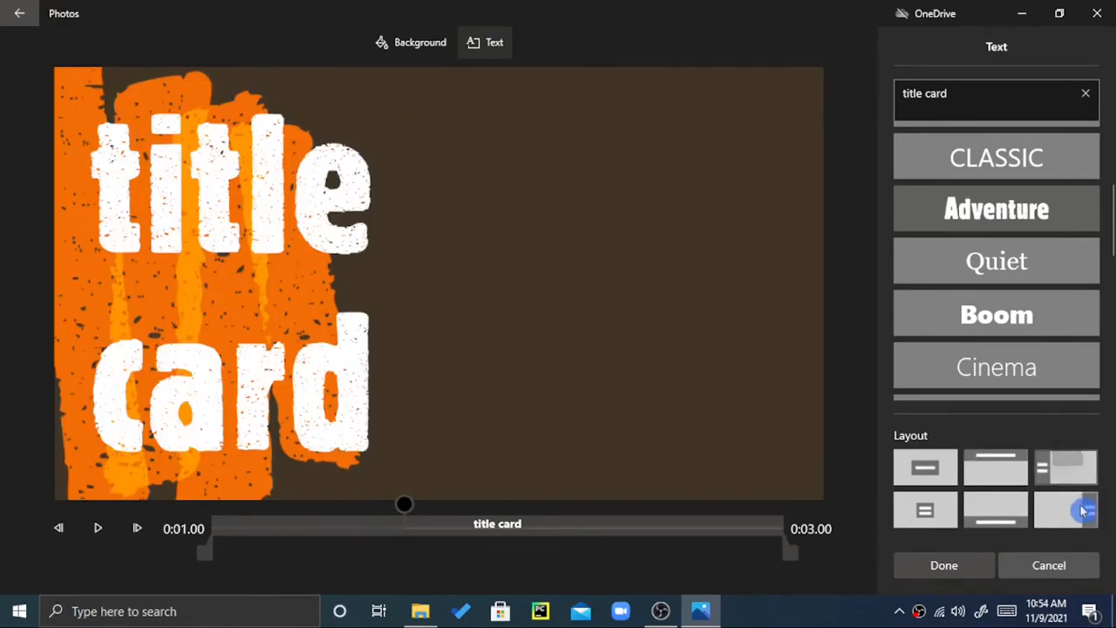
left_click(999, 503)
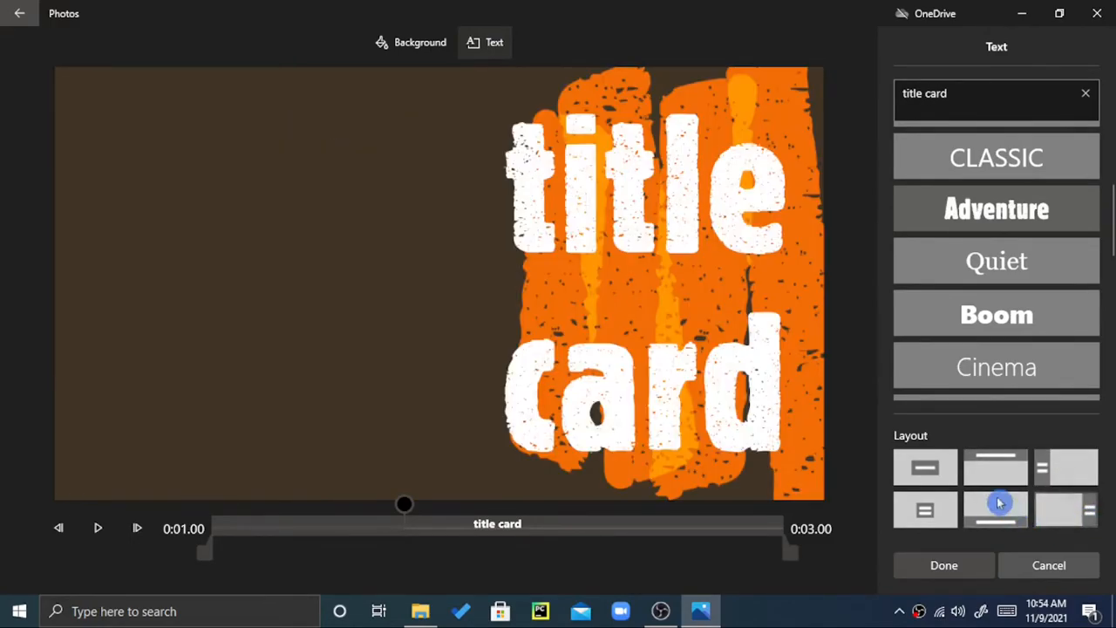
left_click(915, 523)
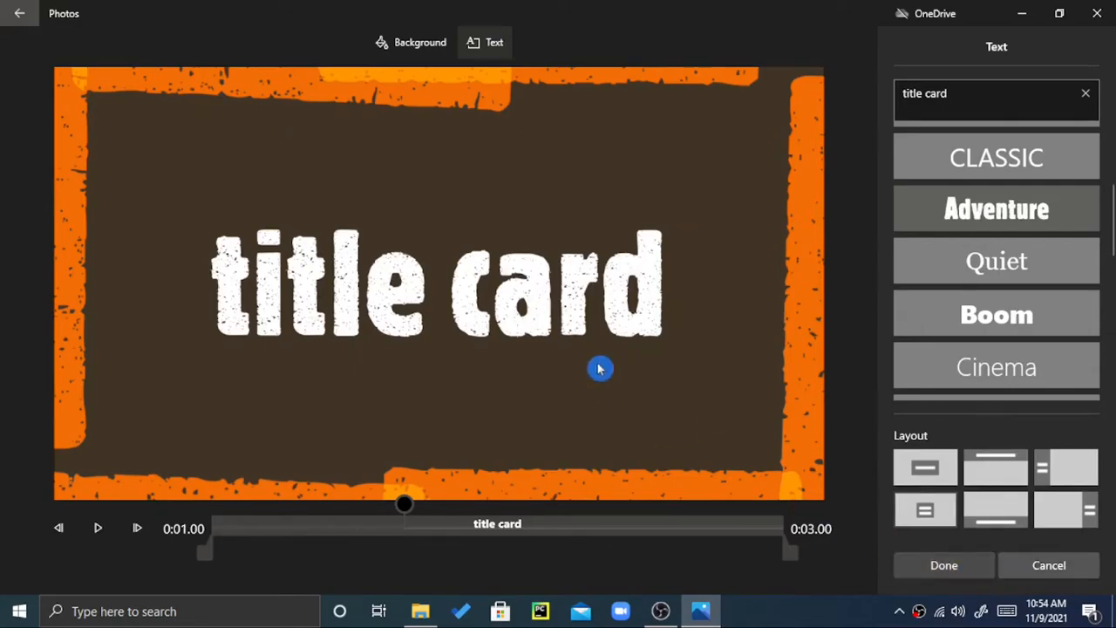
- Set the title card's background colour to Seafoam and apply the title card edits
left_click(415, 40)
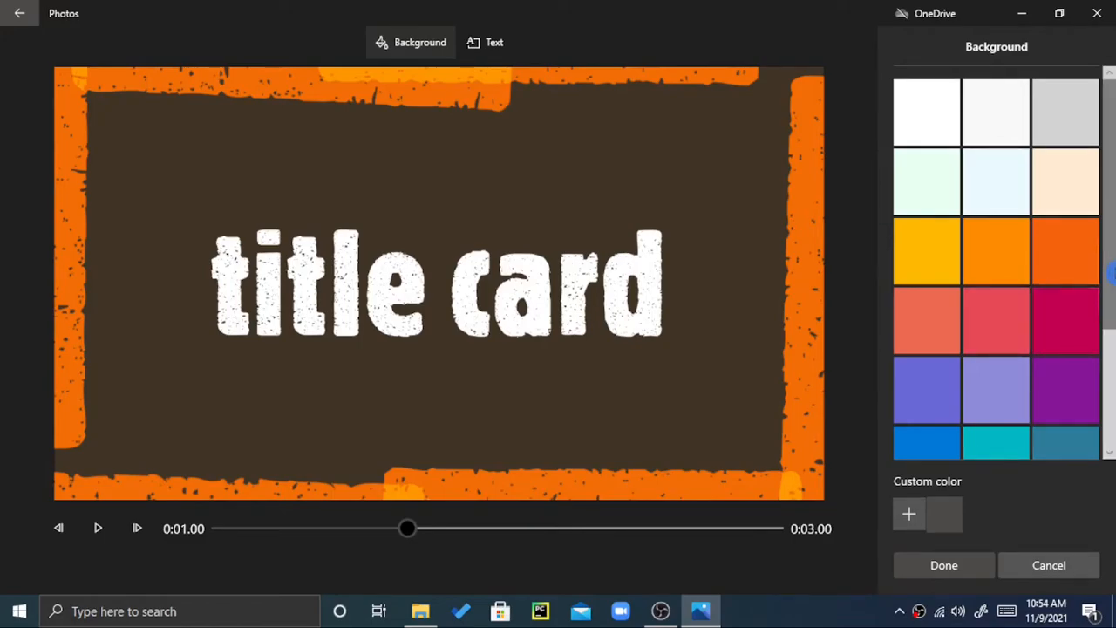
scroll(1111, 272, "down", 2)
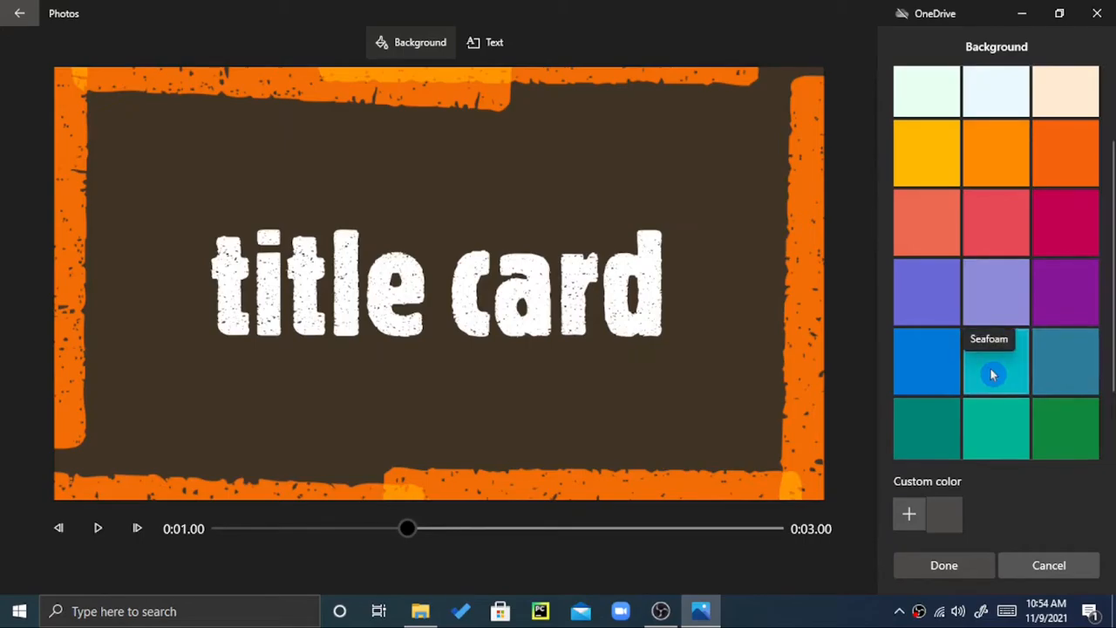
left_click(991, 376)
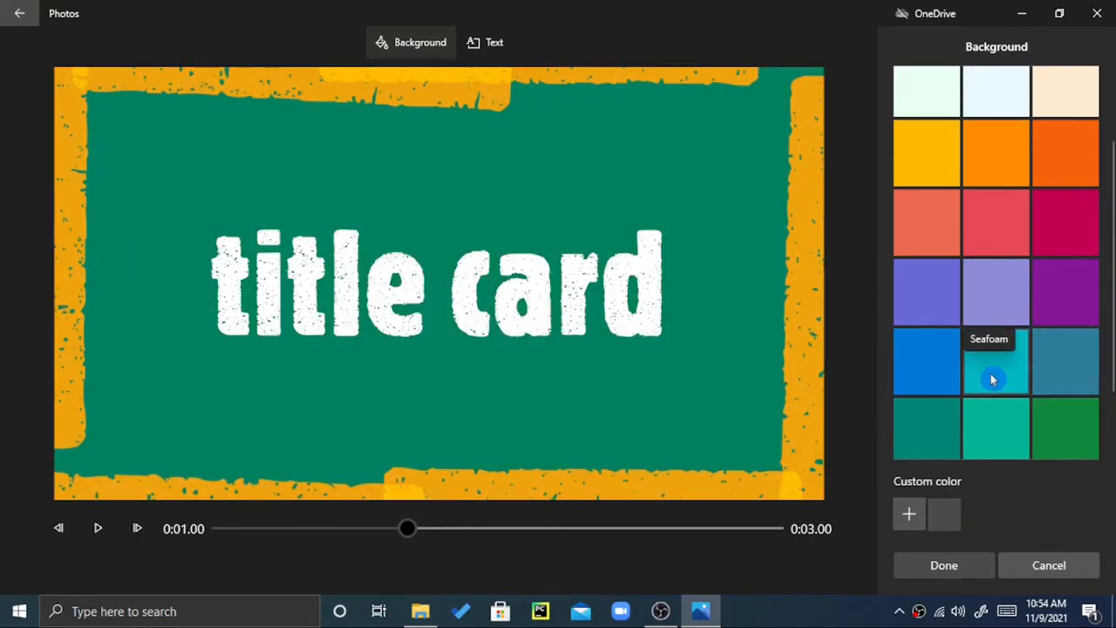
left_click(992, 567)
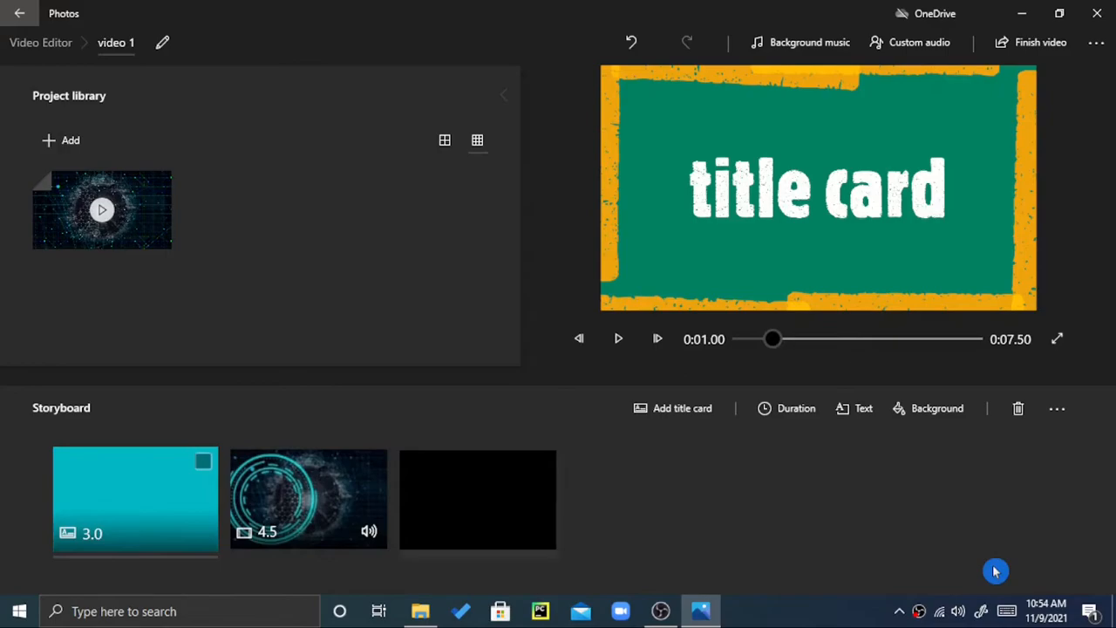
- Play the video from the start through the title card and pause it early in the intro clip
left_click_drag(774, 341, 658, 359)
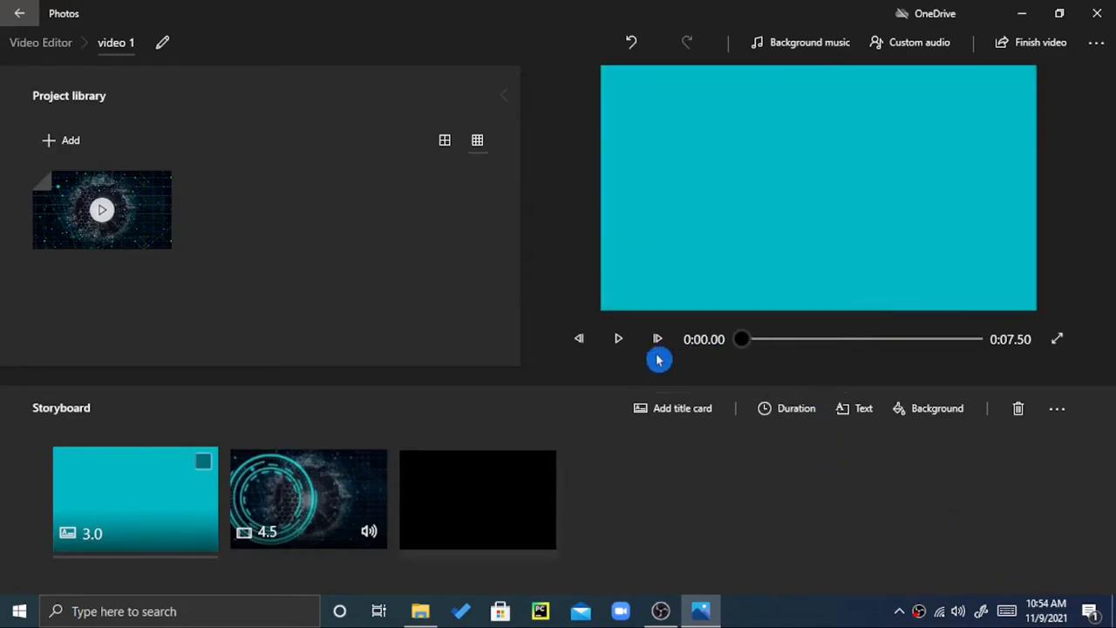
left_click(618, 342)
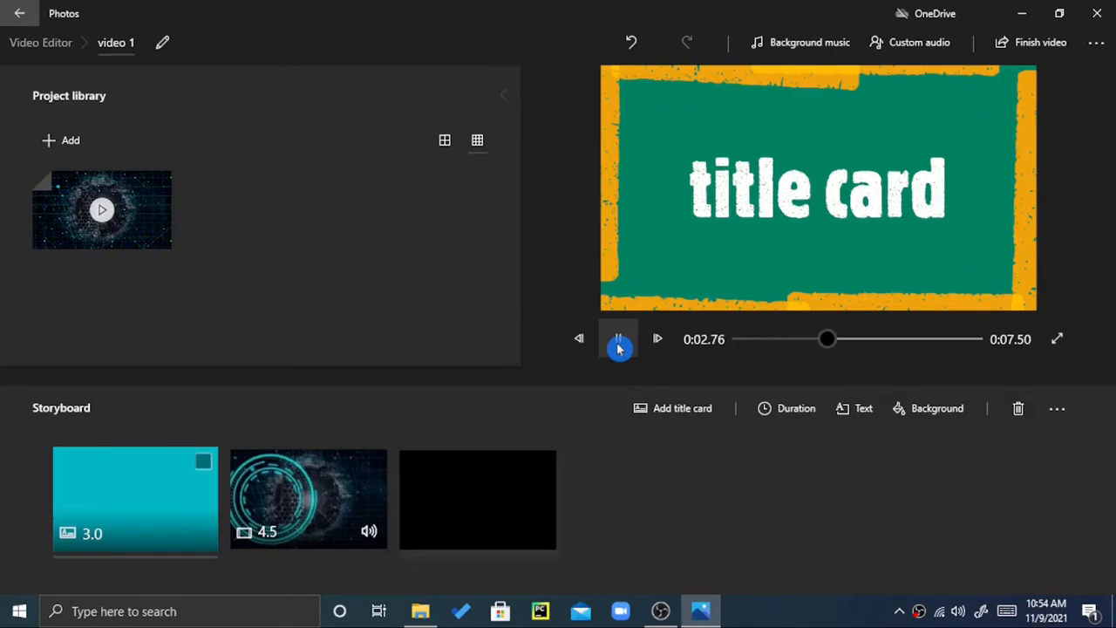
left_click(618, 341)
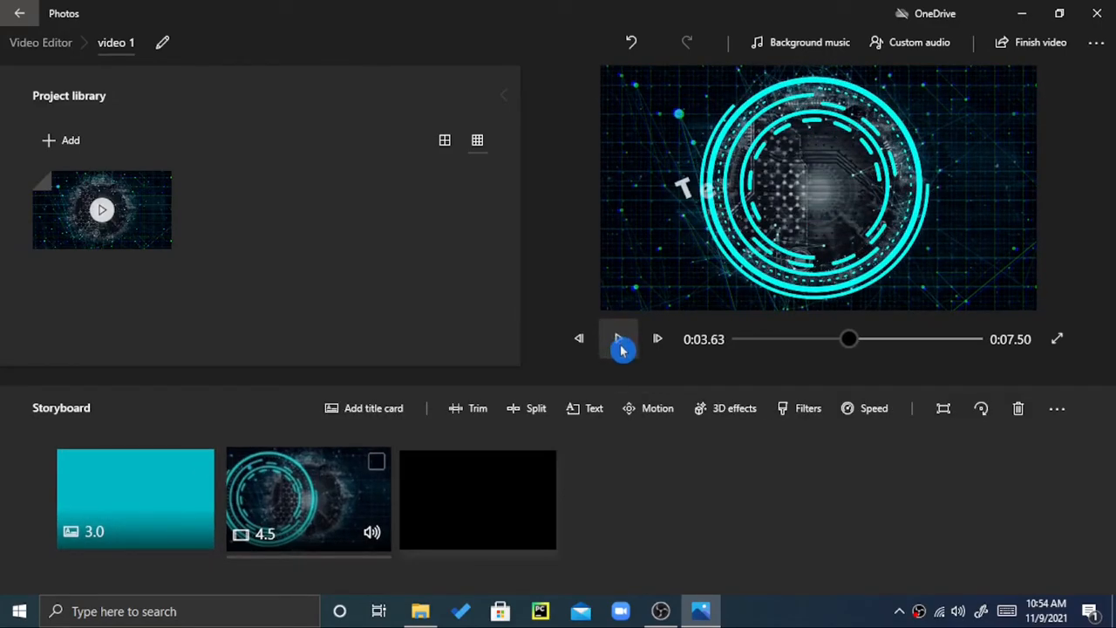
- Add the text "video" to the intro clip from 0:02.00, using the Simple style and the bottom layout
left_click(477, 417)
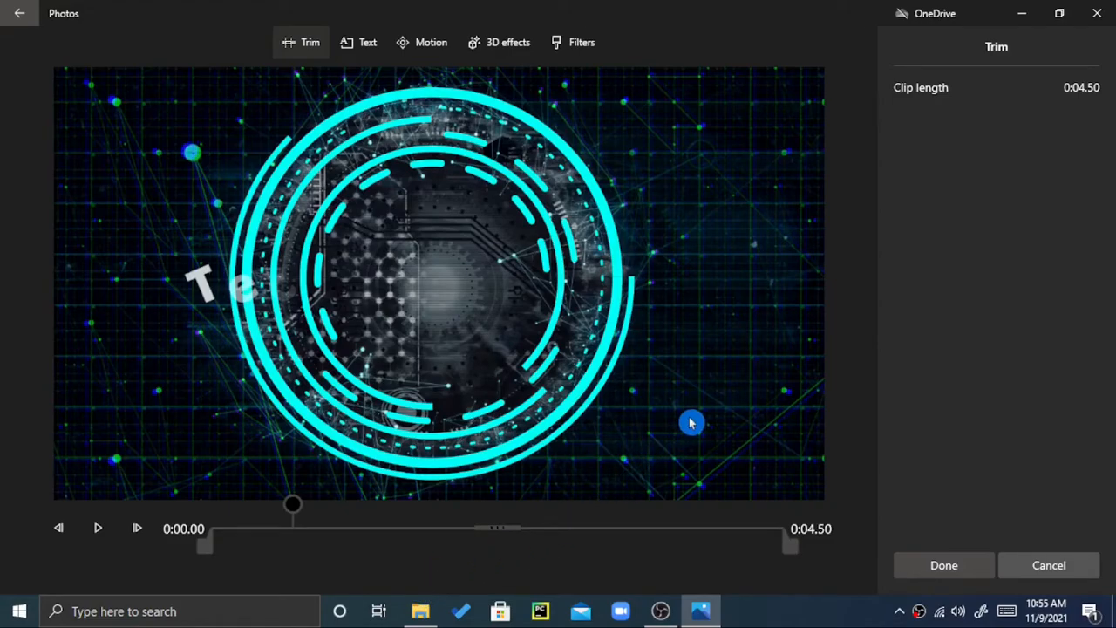
left_click(340, 51)
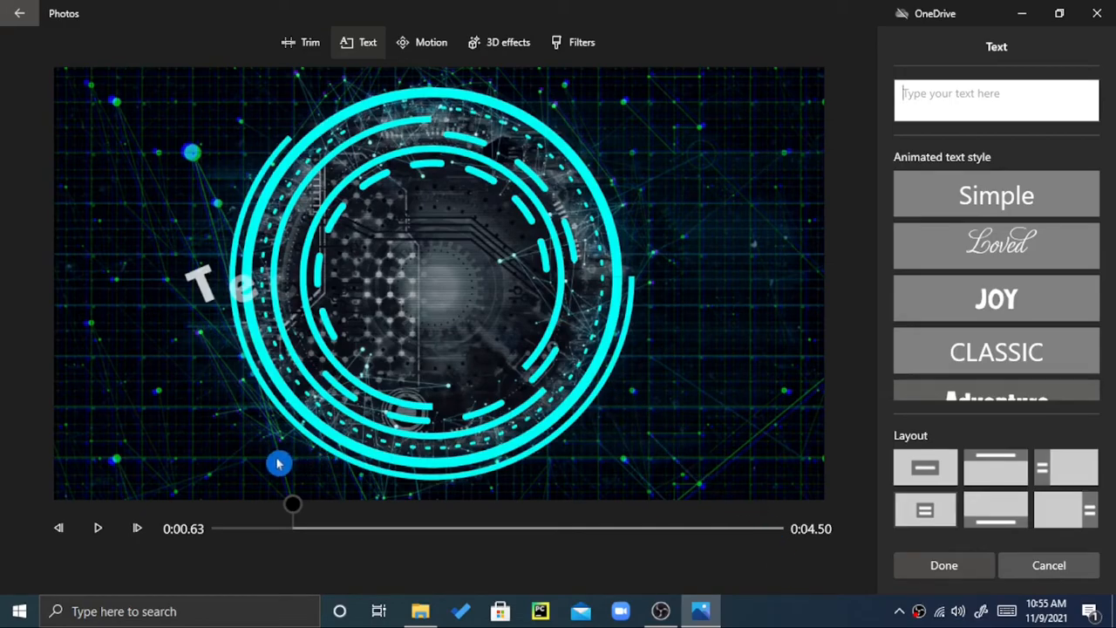
left_click_drag(318, 524, 474, 536)
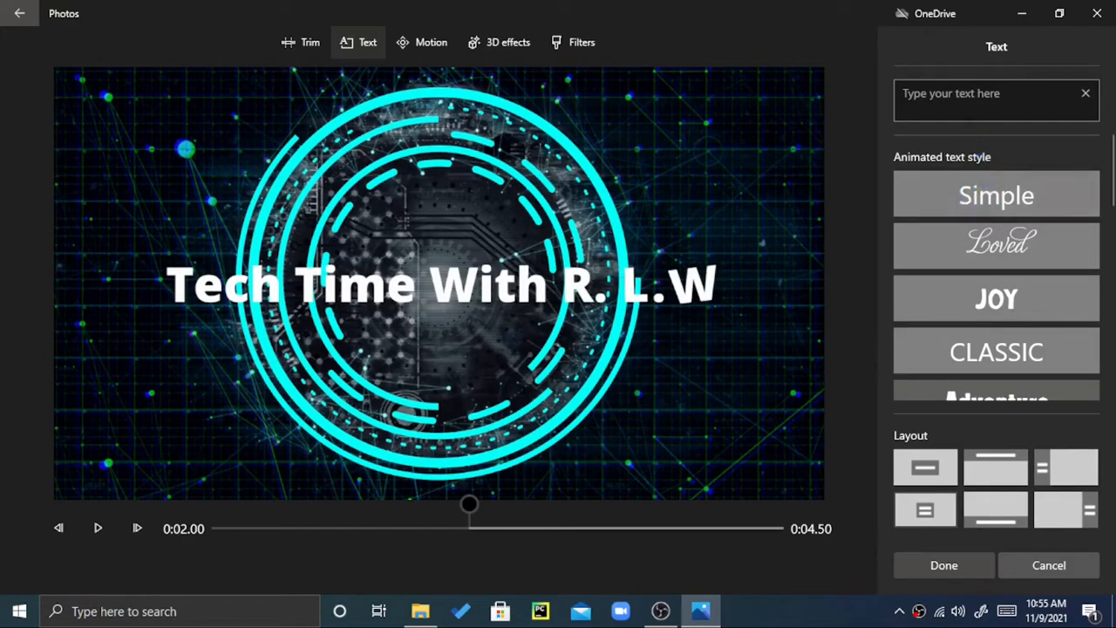
left_click(967, 107)
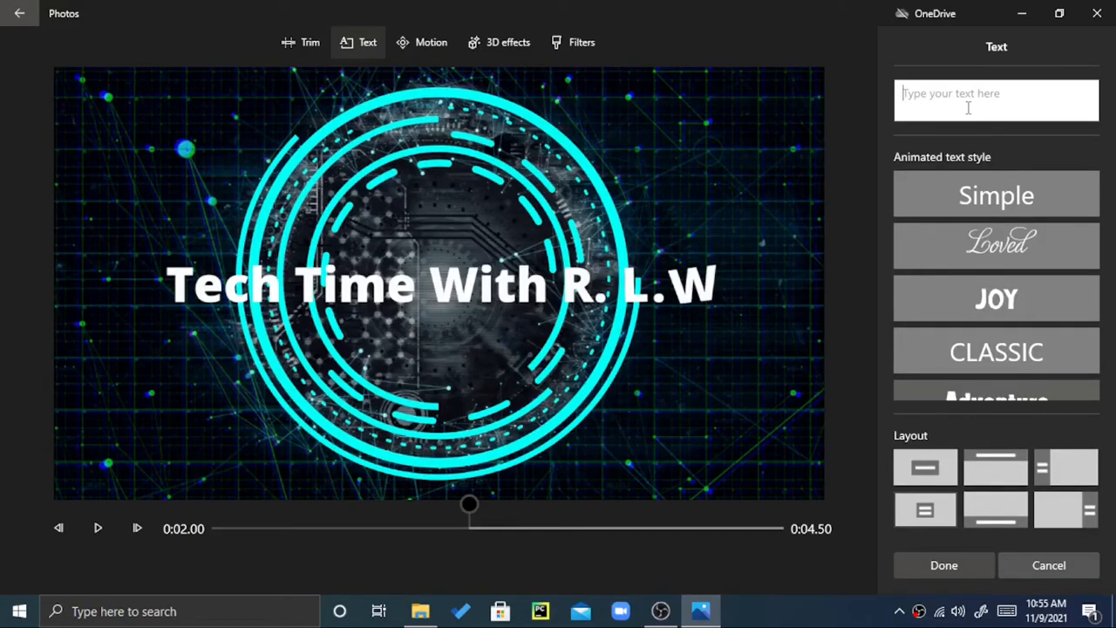
type("video")
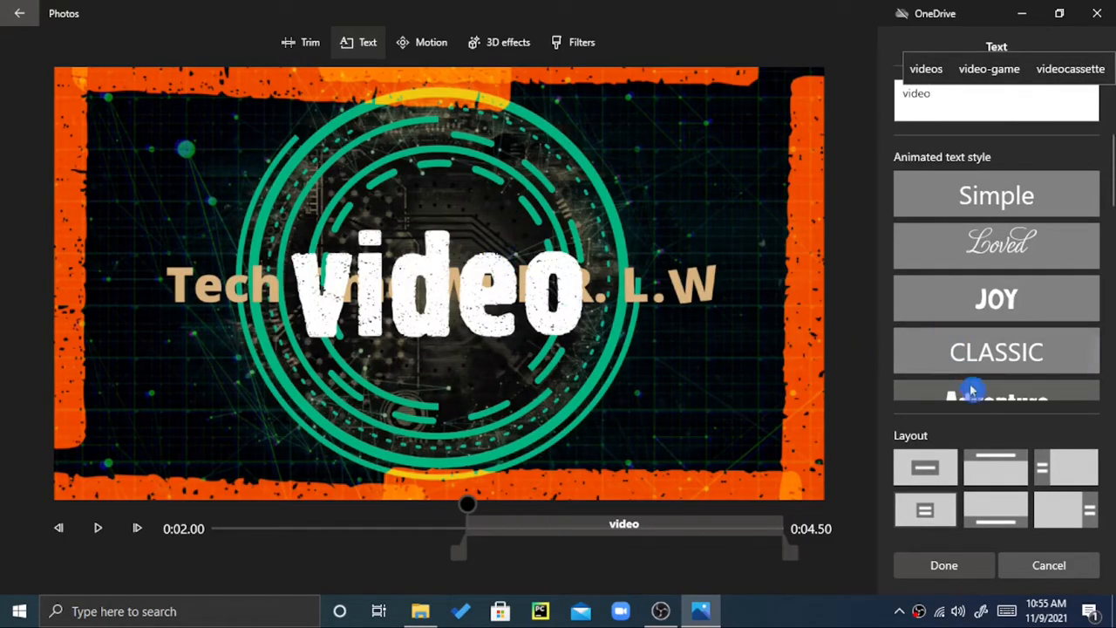
left_click(1001, 198)
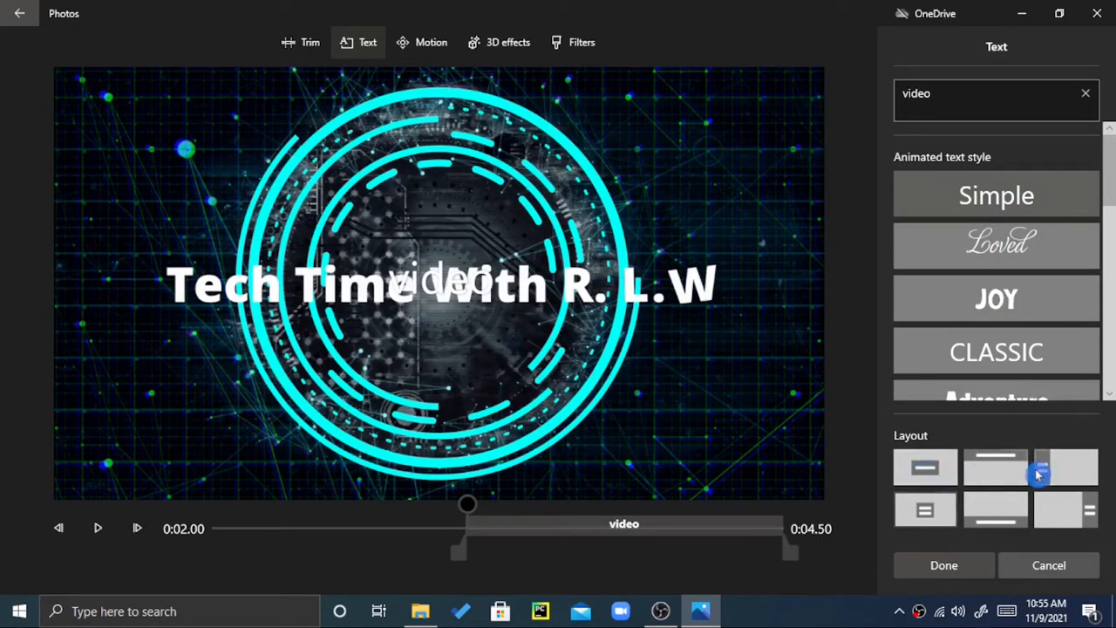
left_click(1001, 523)
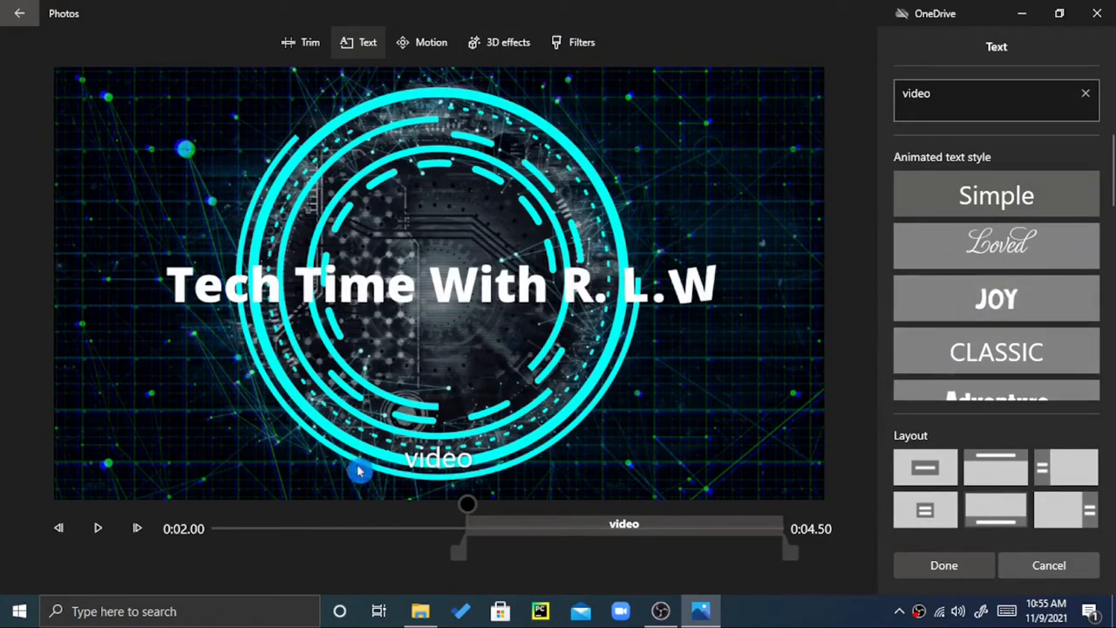
- Try the Zoom in center, Zoom out center and Zoom in left motions on the intro clip and settle on Zoom in right
left_click(441, 53)
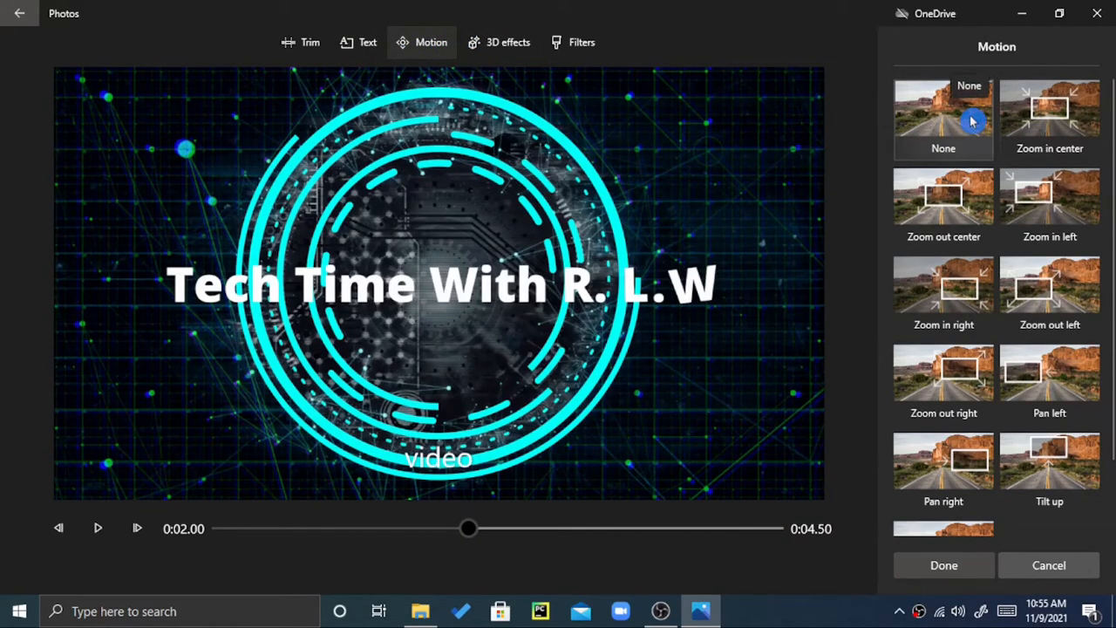
left_click(1031, 105)
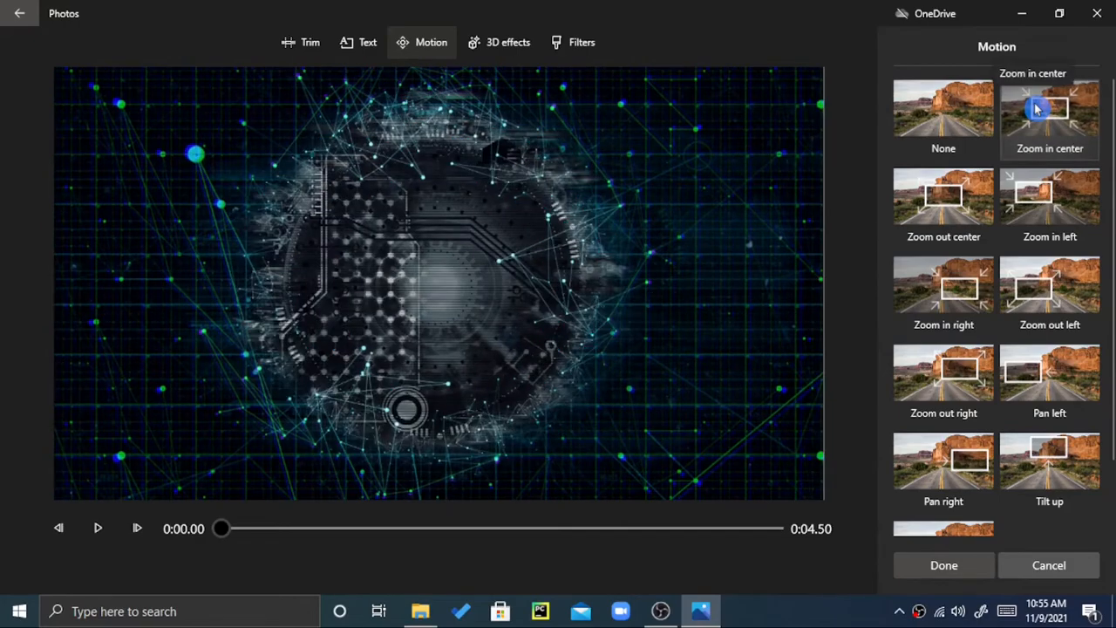
left_click(959, 214)
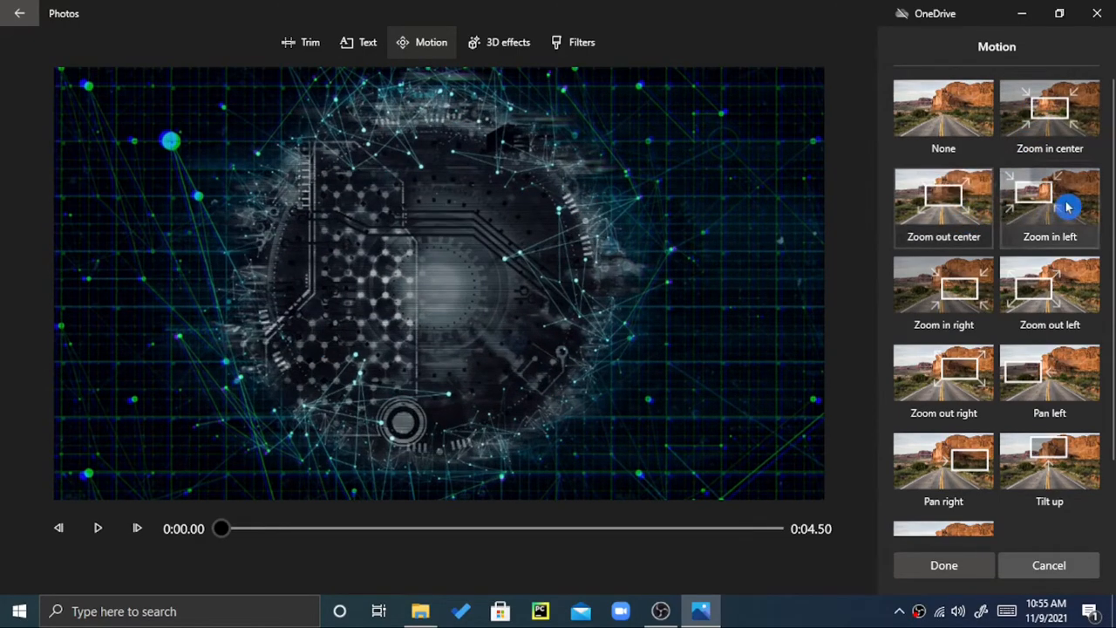
left_click(1049, 224)
left_click(959, 291)
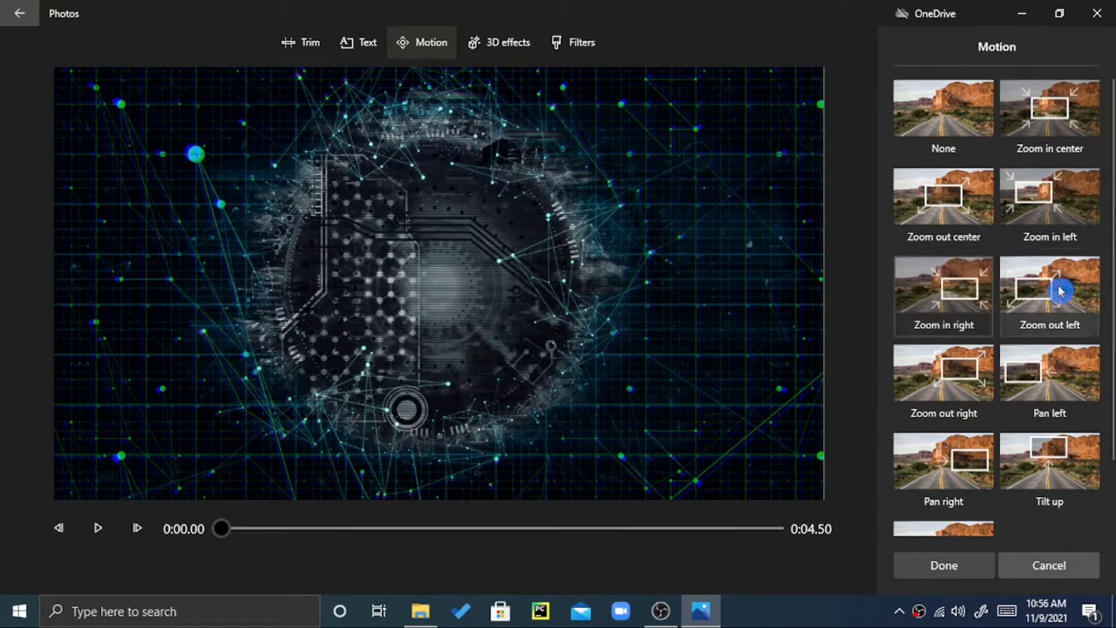
scroll(1109, 429, "down", 2)
scroll(1109, 429, "up", 2)
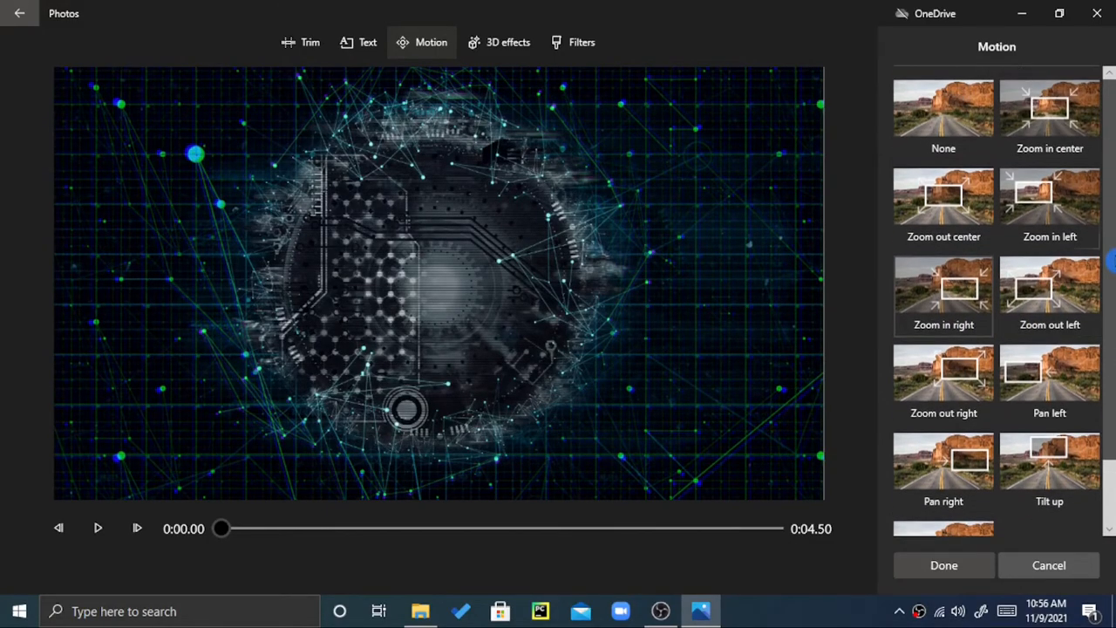
- Look through the recent and available 3D effects for the intro clip, including the effect editing view
left_click(533, 48)
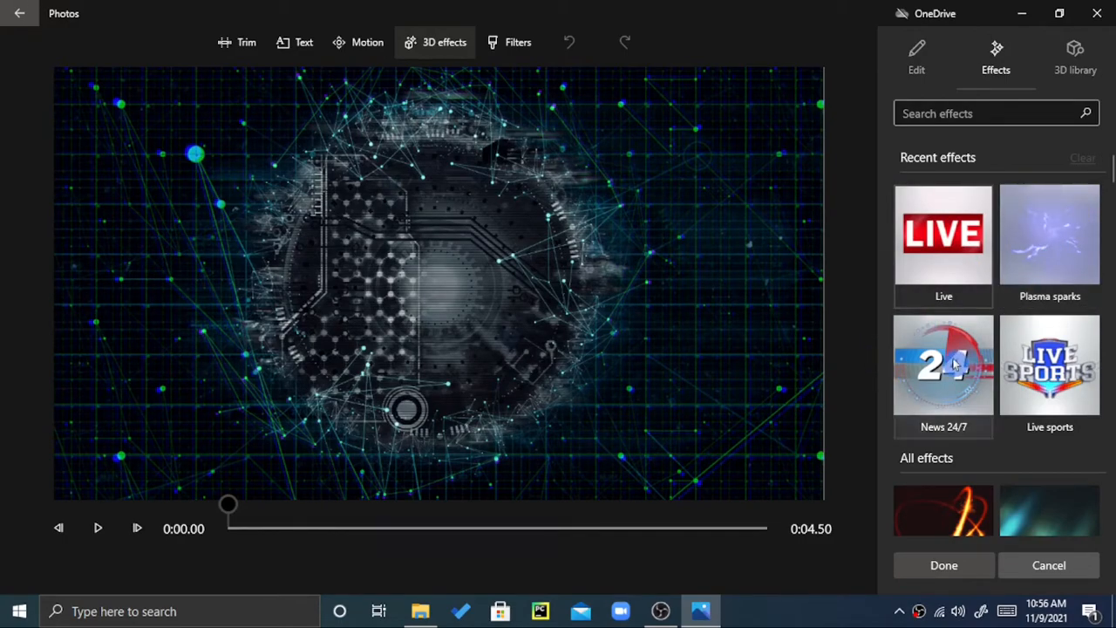
scroll(1105, 253, "down", 2)
scroll(1026, 318, "down", 1)
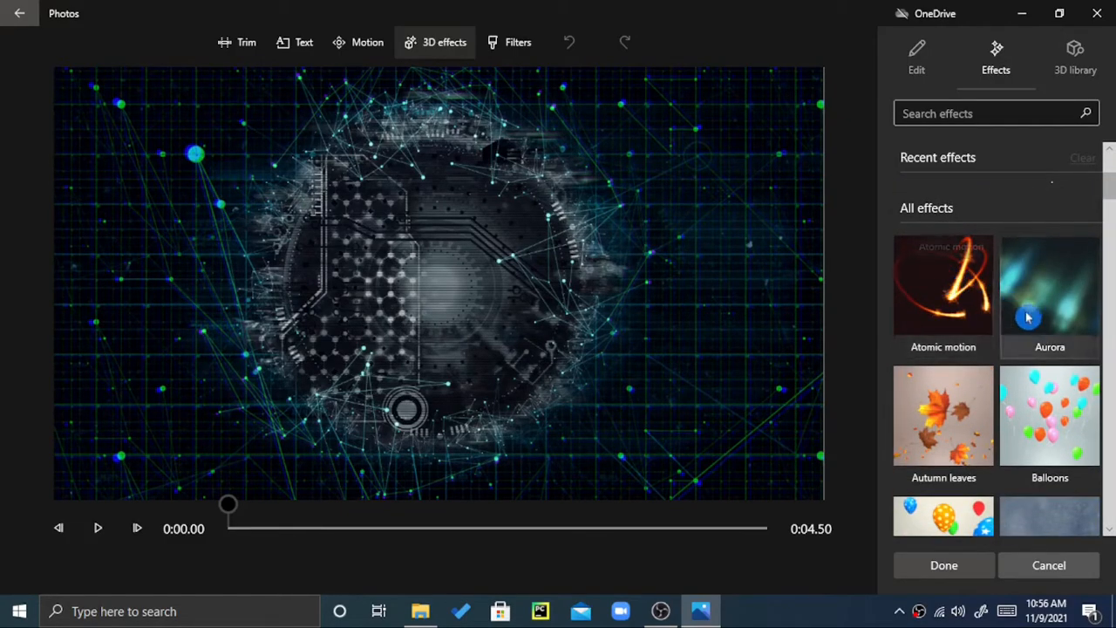
scroll(1109, 194, "up", 3)
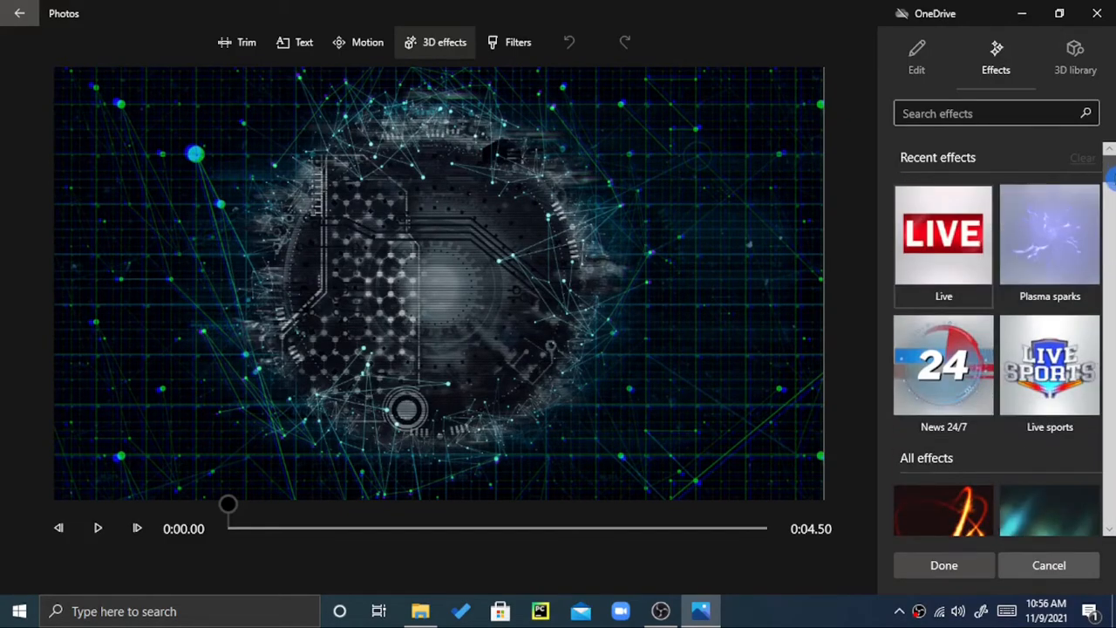
scroll(1109, 193, "down", 2)
scroll(1110, 194, "down", 3)
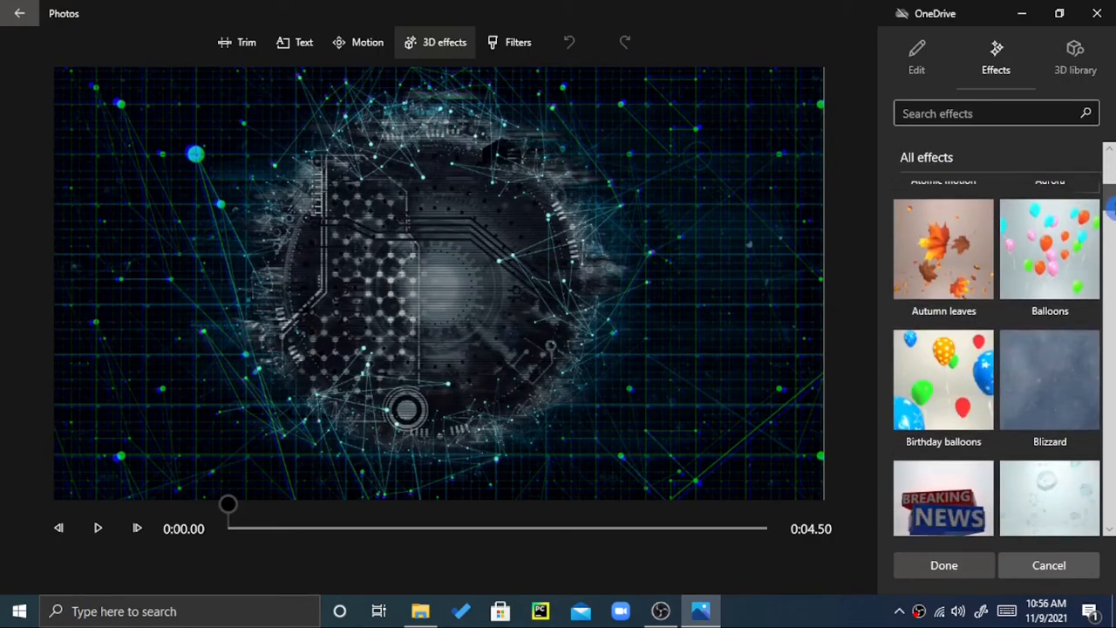
scroll(1111, 206, "up", 1)
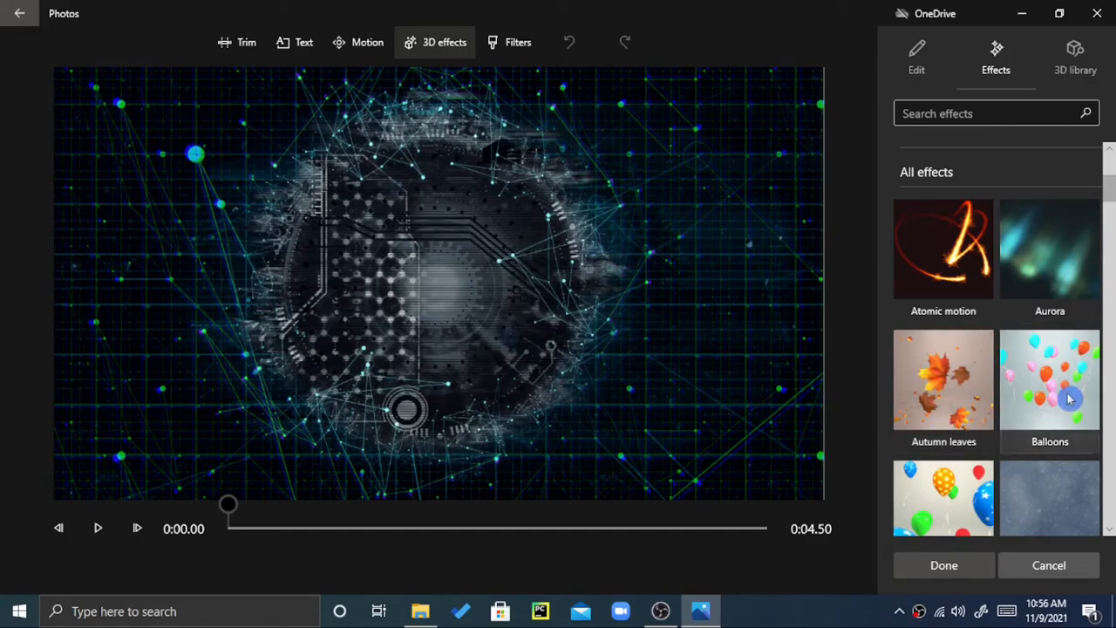
left_click(913, 69)
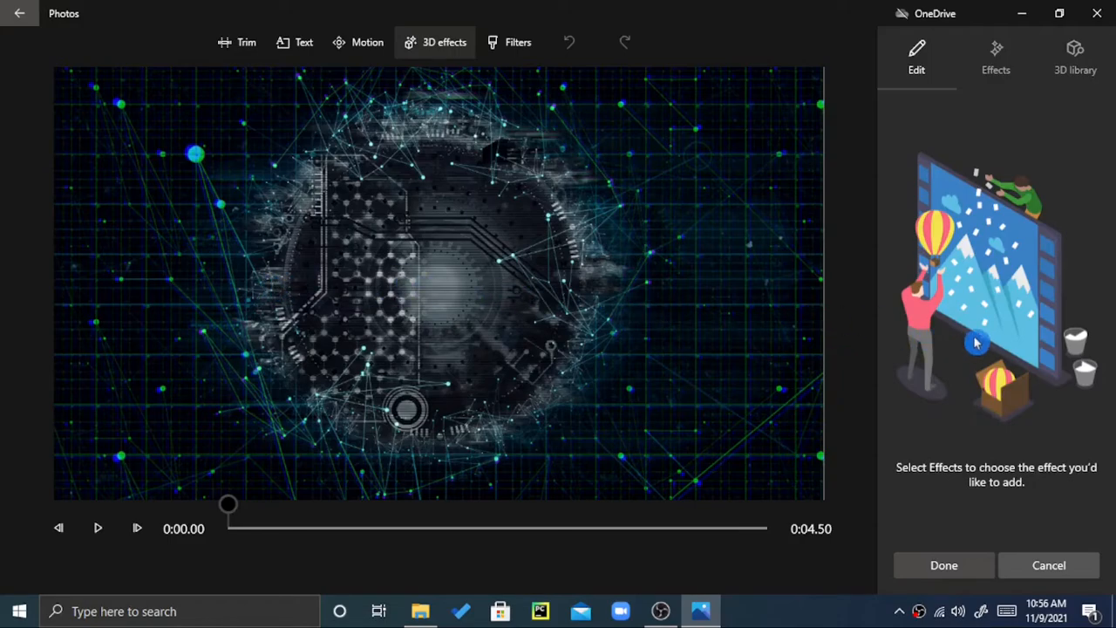
left_click(980, 66)
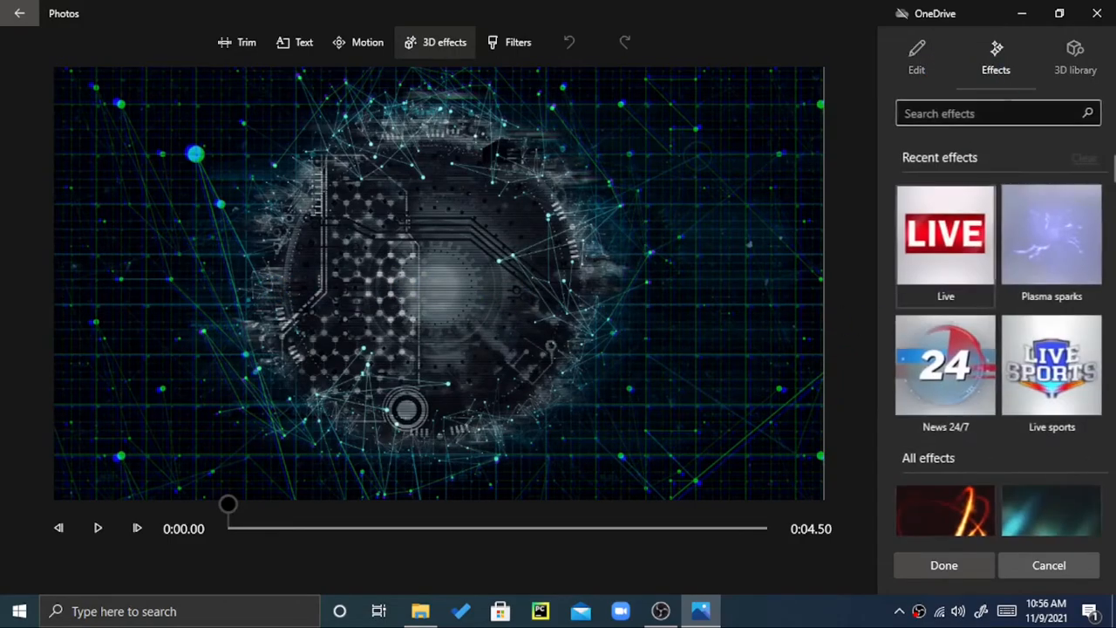
- Try the Live 3D effect on the intro clip, remove it and return to the list of all effects
left_click(931, 264)
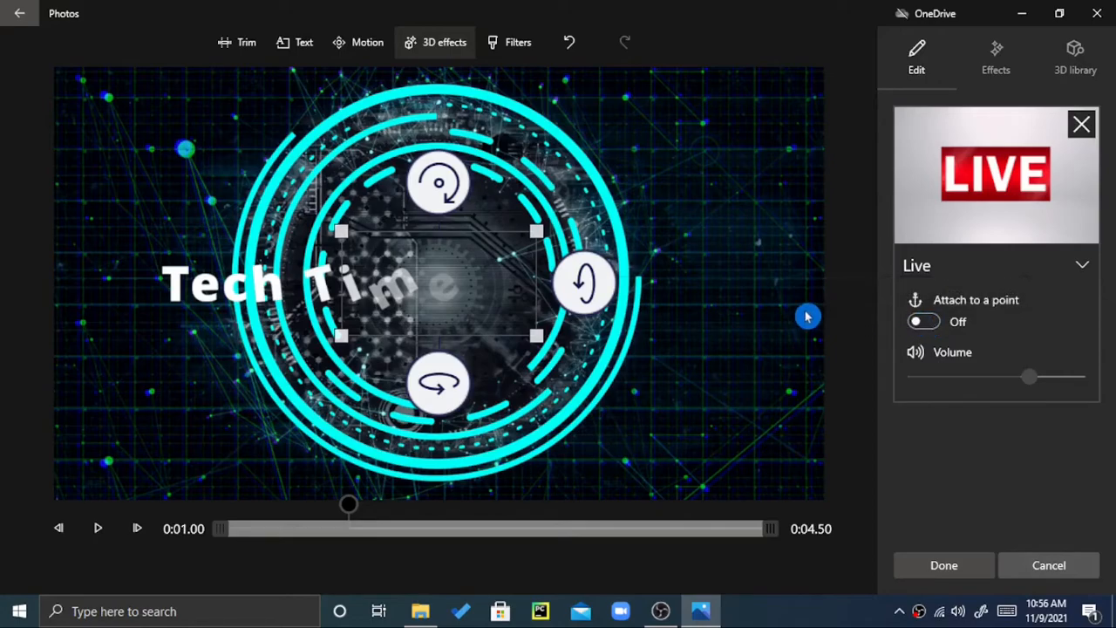
left_click(1078, 126)
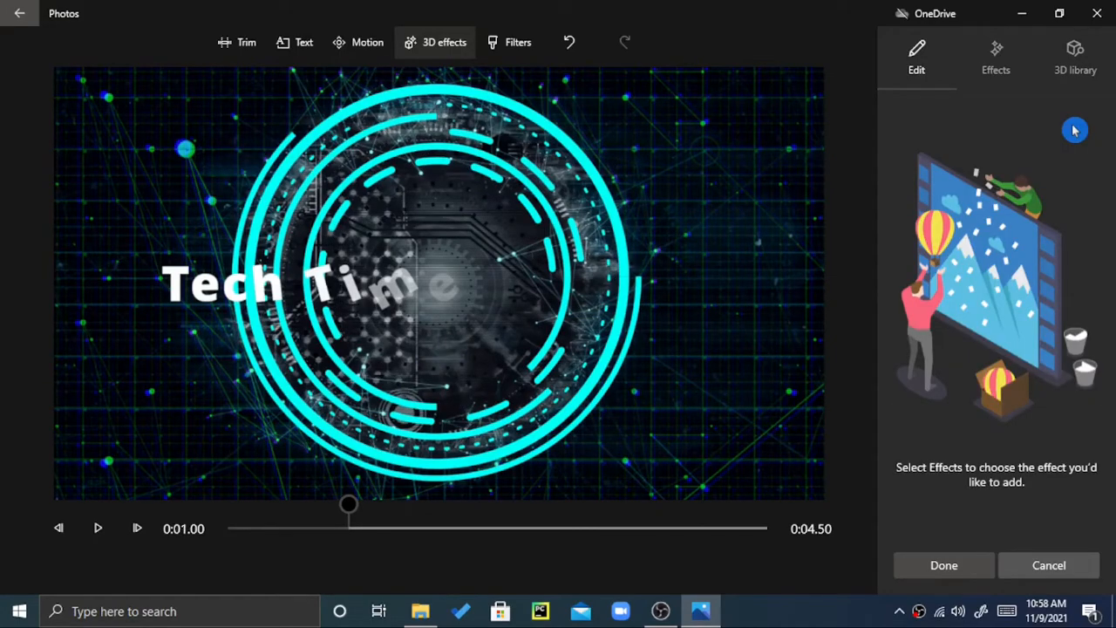
left_click(995, 54)
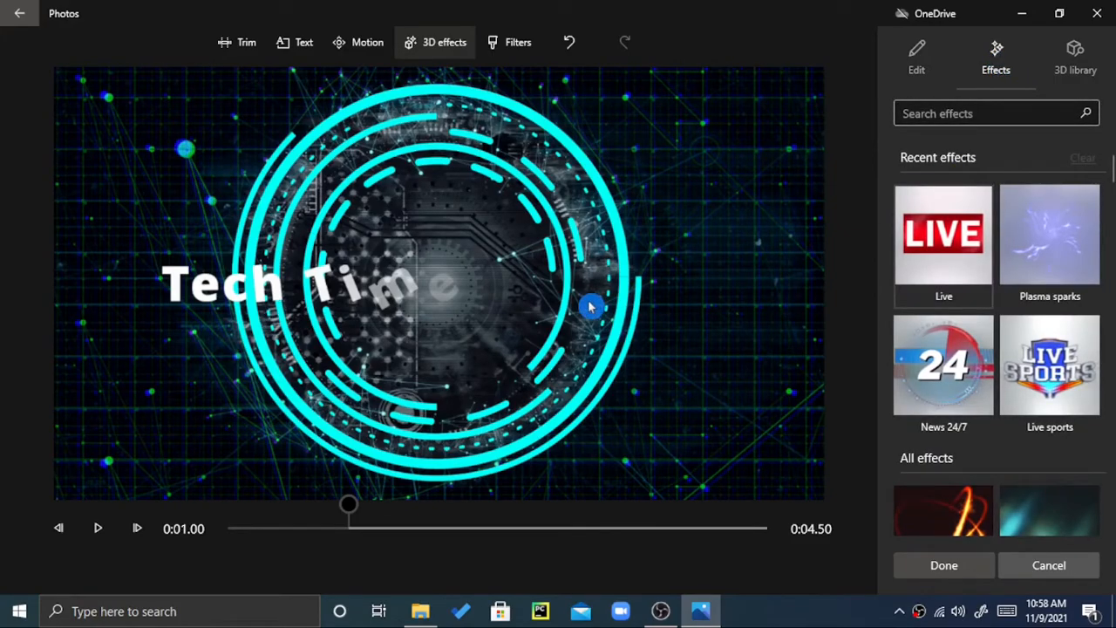
left_click_drag(1112, 163, 1112, 181)
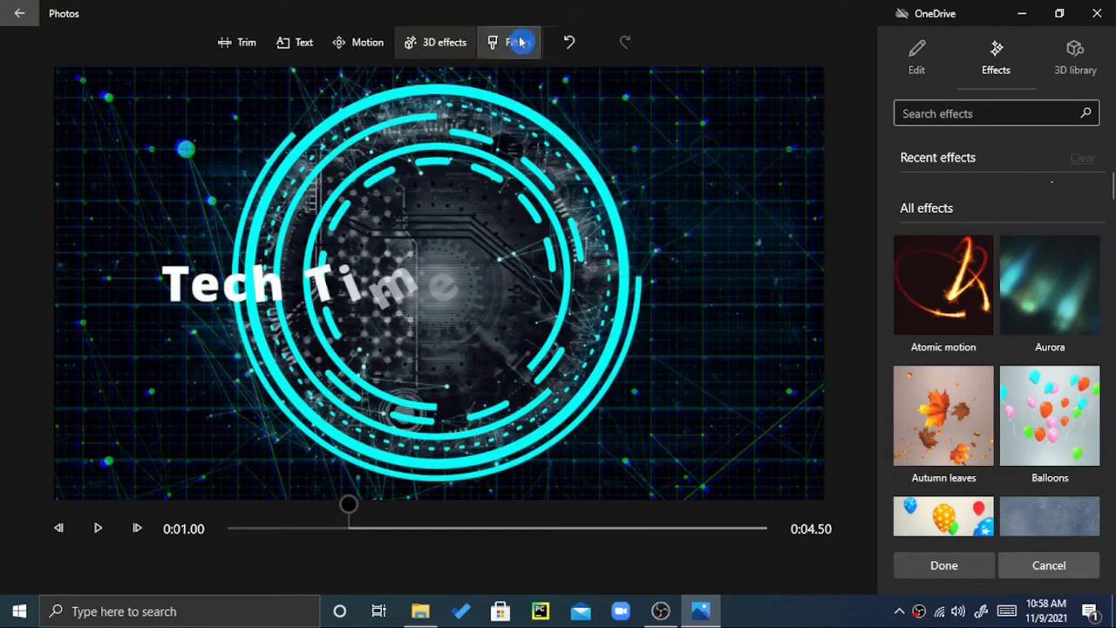
- Try to add the Horse model from the 3D library's Animals & Insects category, and return to the effect editing view
left_click(1077, 72)
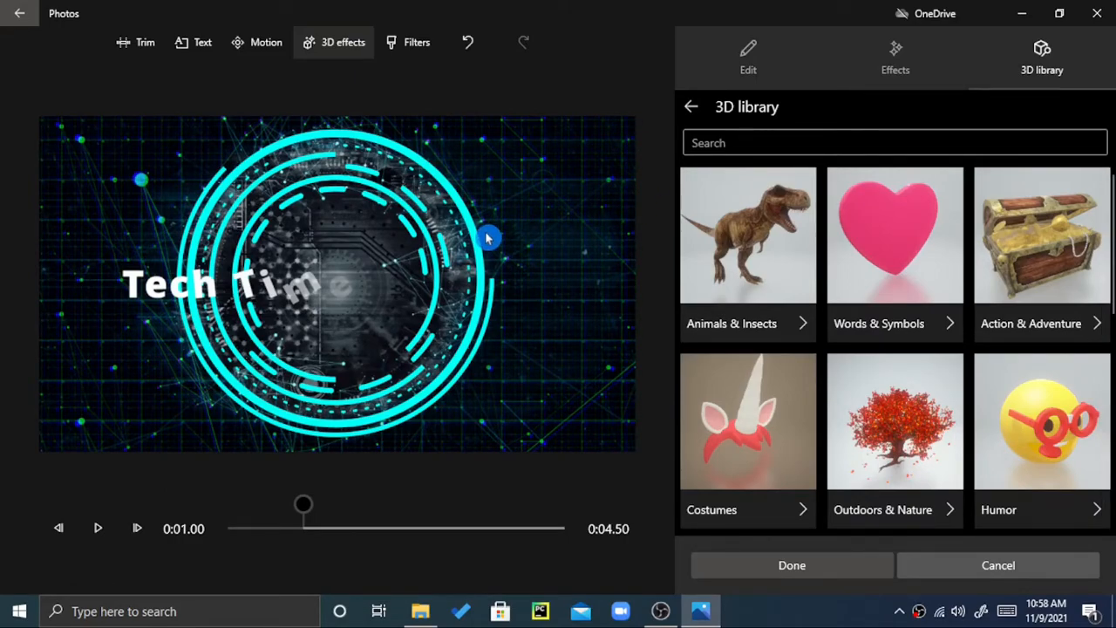
left_click(793, 326)
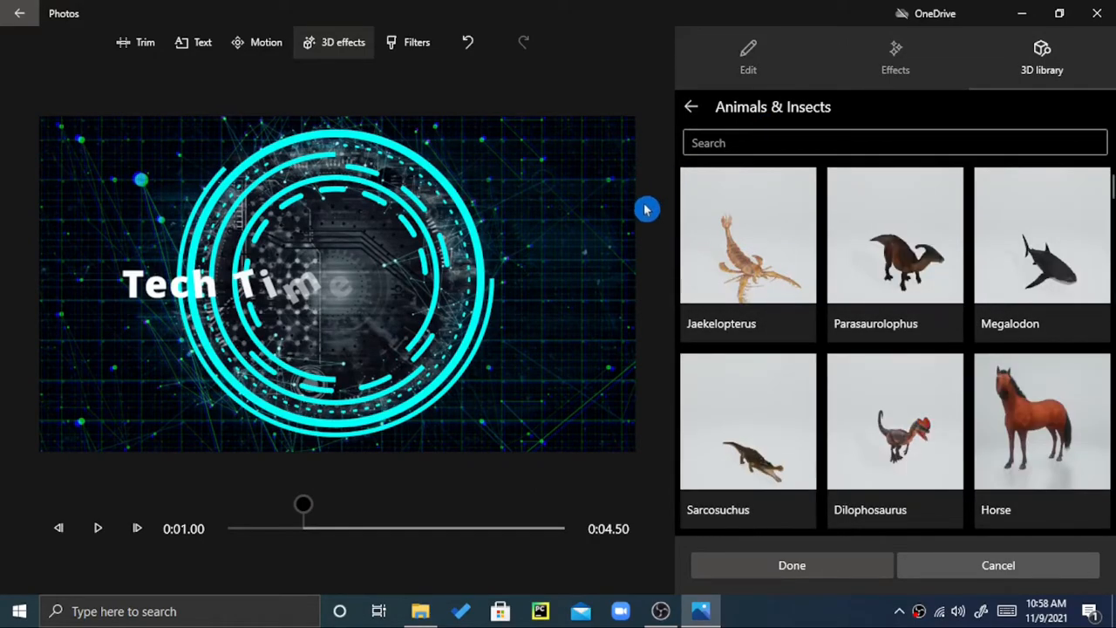
left_click(1040, 445)
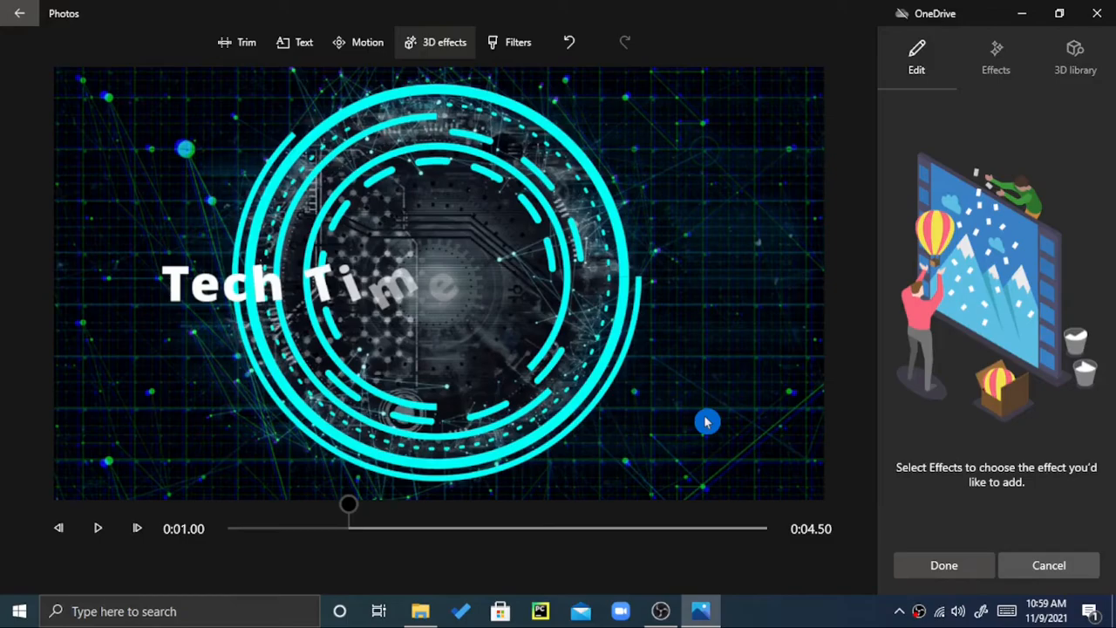
left_click(1095, 69)
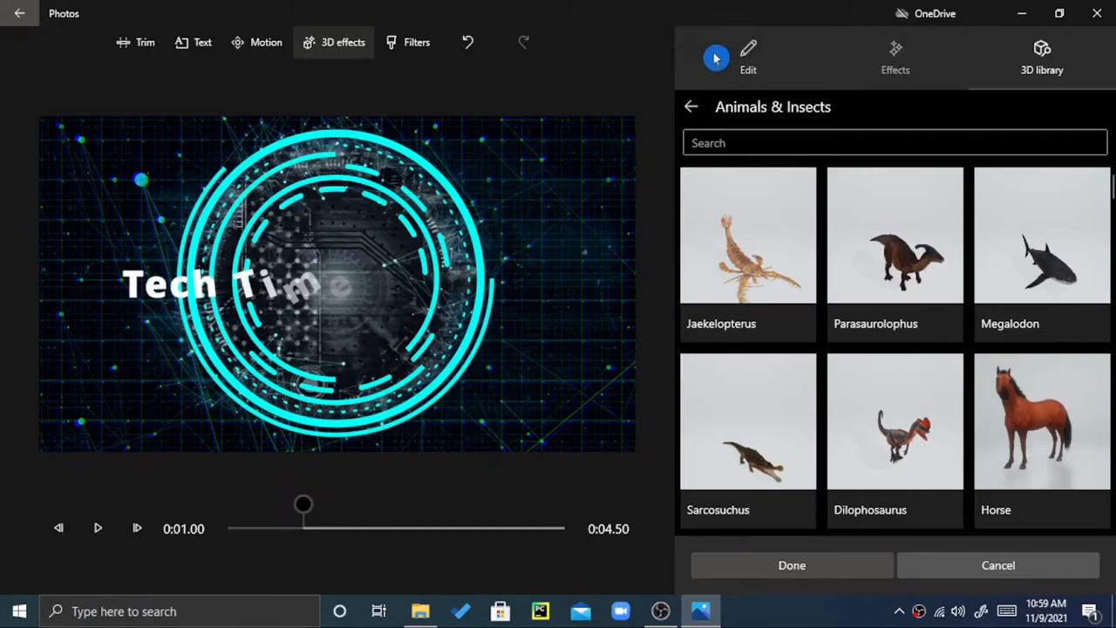
left_click(756, 77)
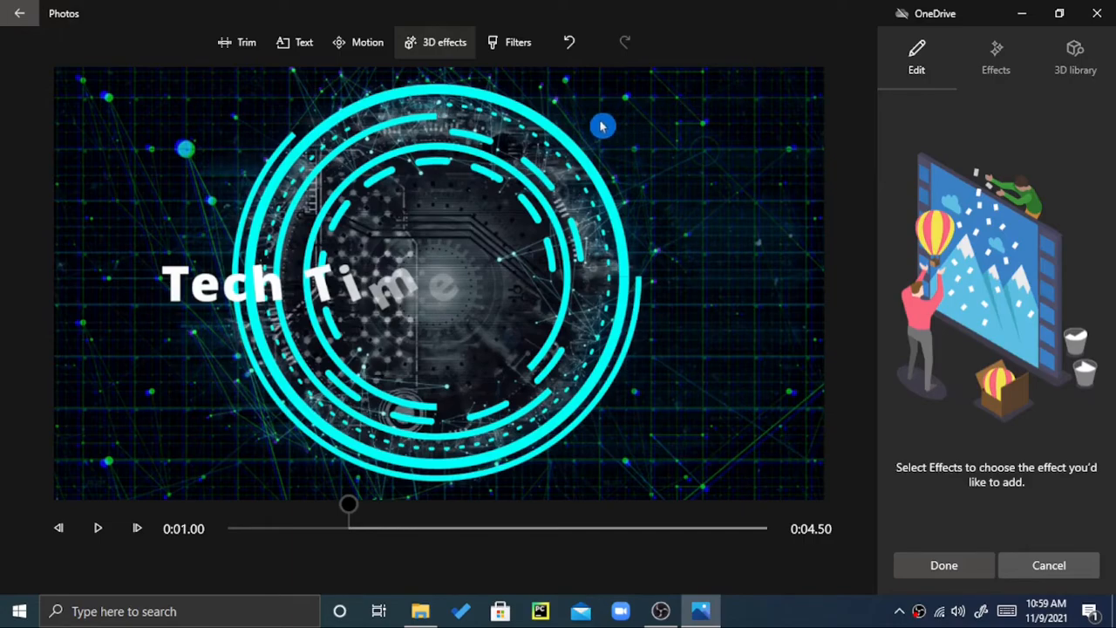
- Compare the Classic, Sepia, Iceberg and Pearl filters on the intro clip, choose Iceberg and apply the clip edits
left_click(523, 58)
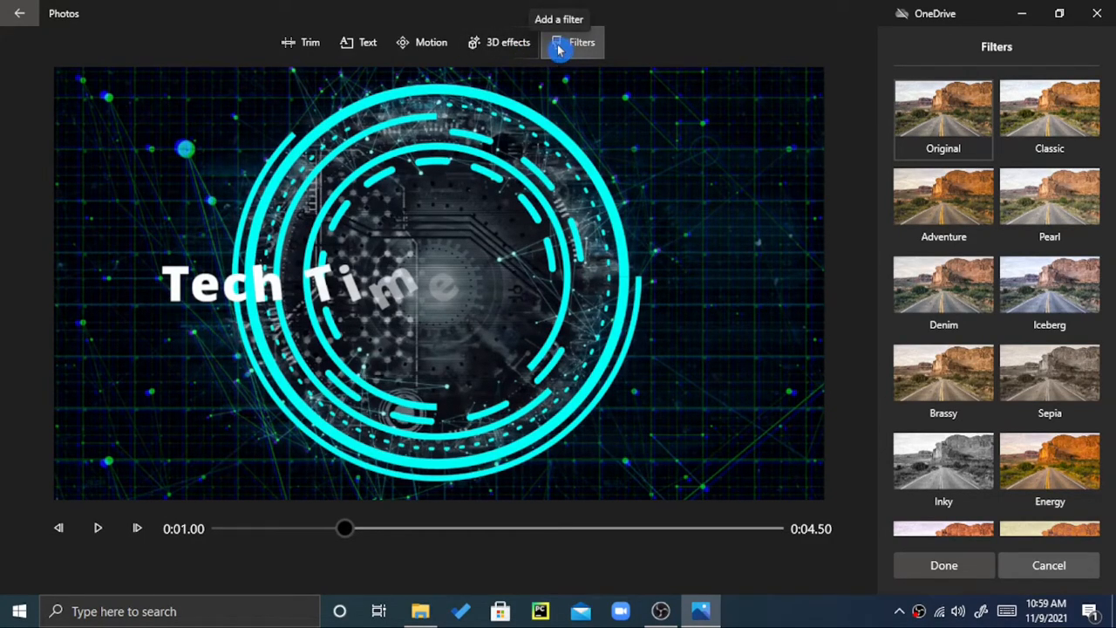
left_click(1079, 148)
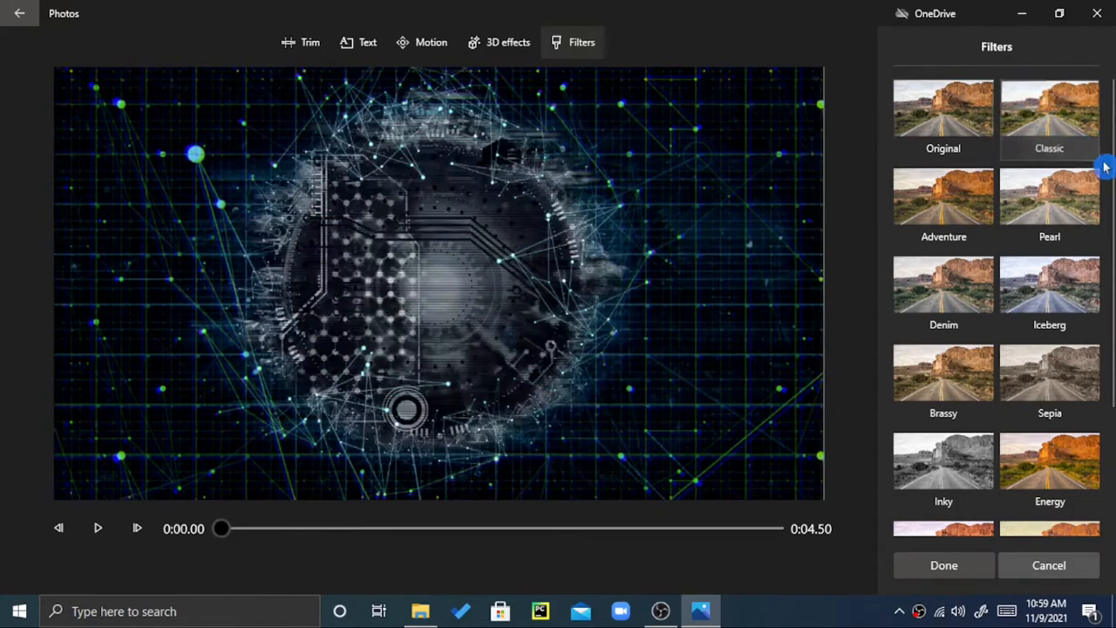
scroll(1078, 275, "down", 2)
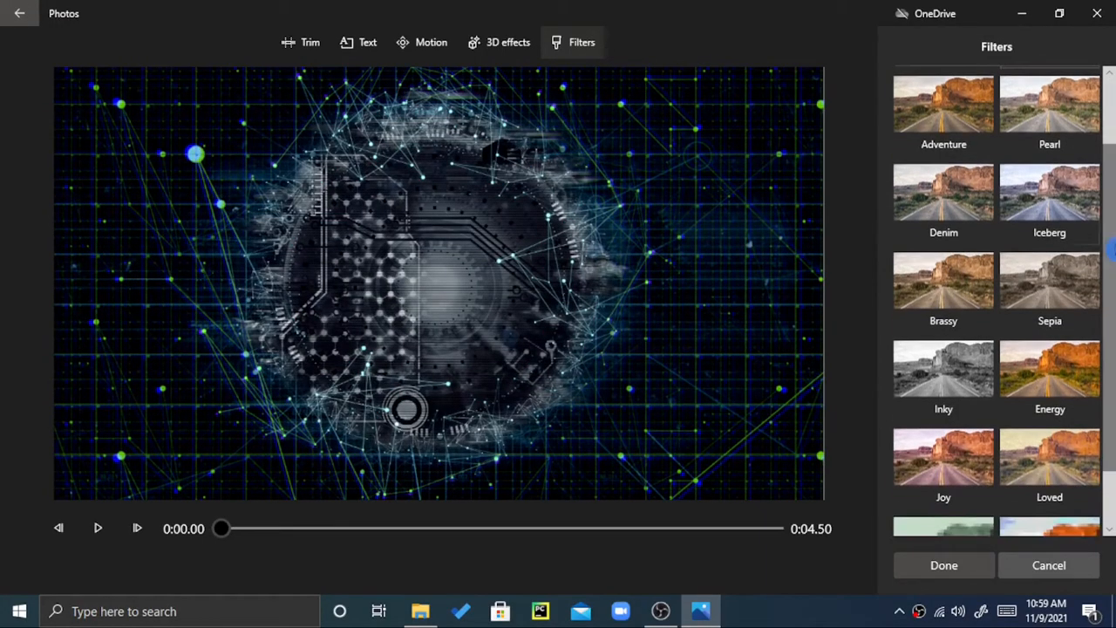
left_click(1078, 275)
left_click(1045, 212)
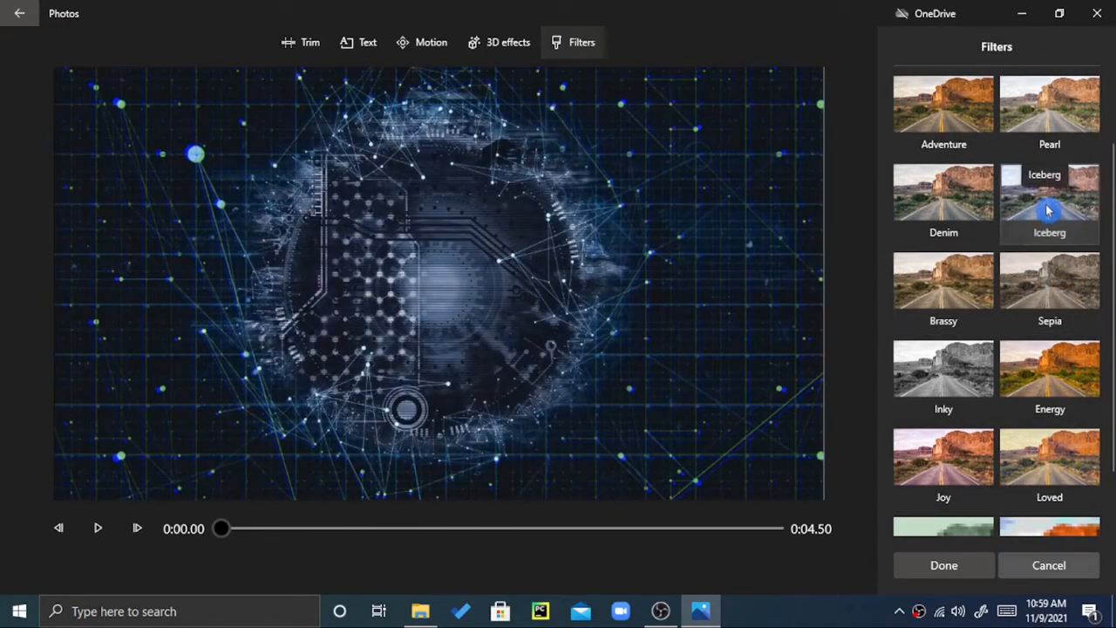
left_click(1089, 120)
scroll(1110, 237, "up", 2)
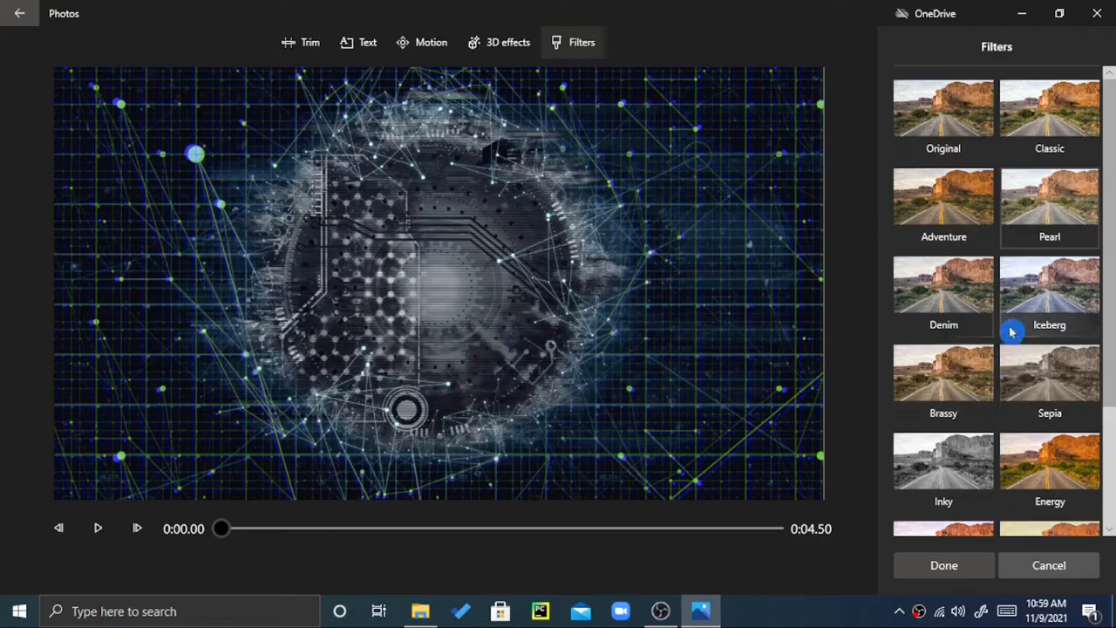
left_click(1056, 309)
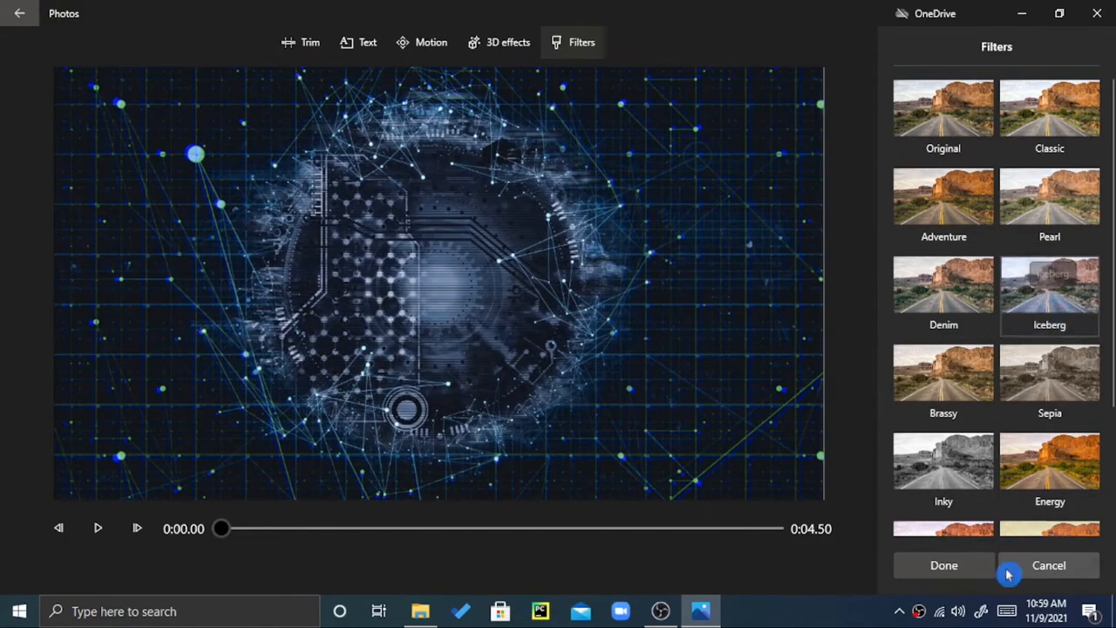
left_click(954, 575)
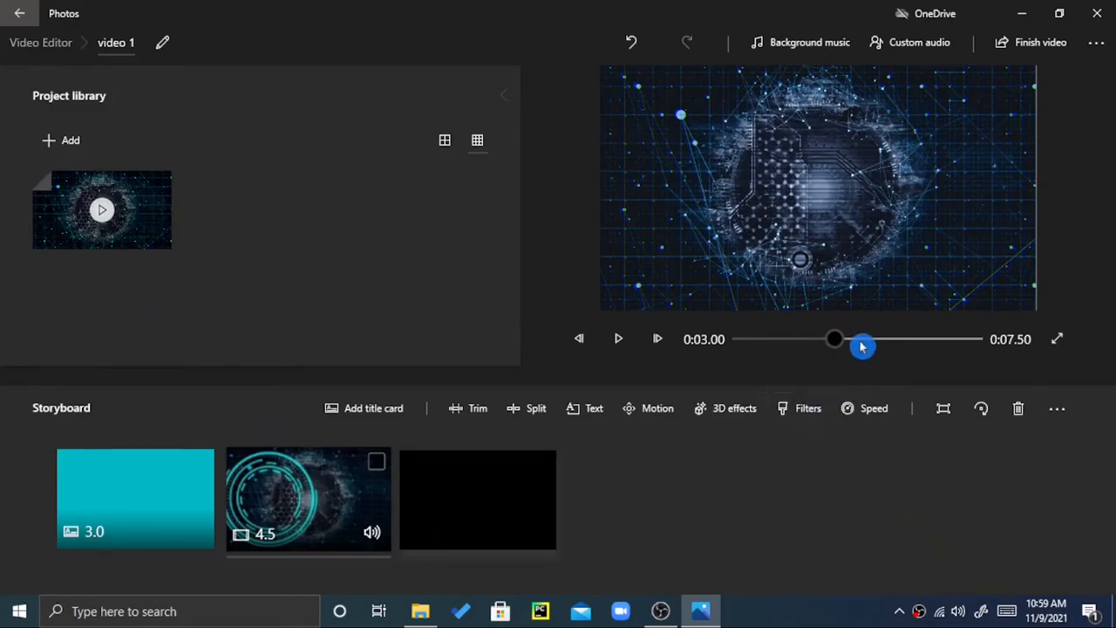
- Play the whole video from the start to review the title card and the edited intro clip
left_click_drag(838, 346, 601, 369)
left_click(618, 340)
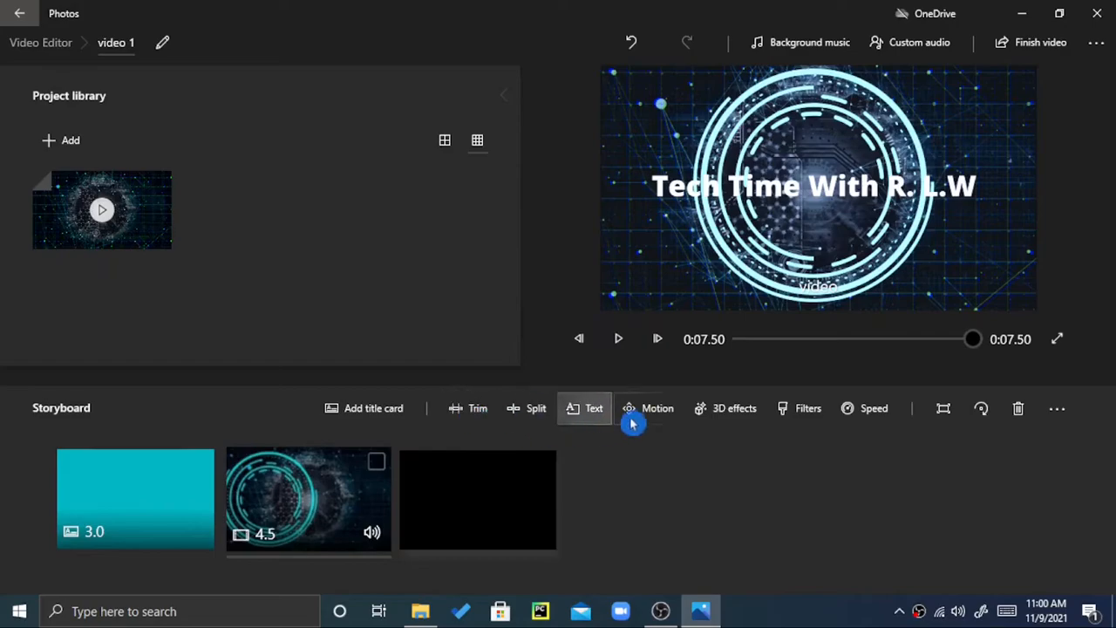
- Check the intro clip's speed setting and leave it at 1x
left_click(850, 417)
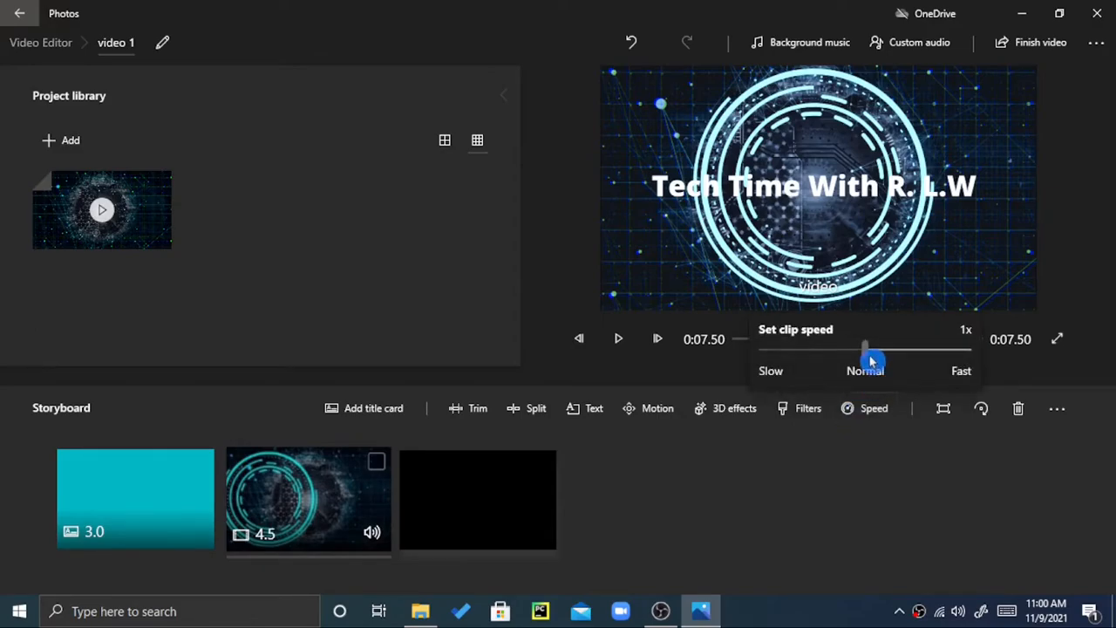
left_click_drag(871, 360, 869, 389)
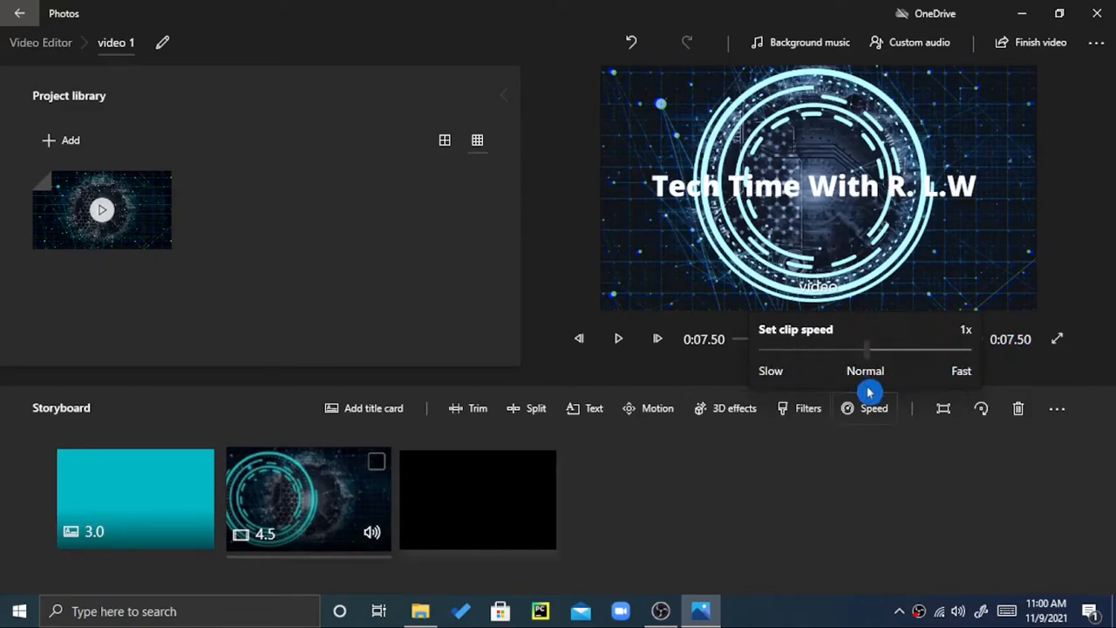
left_click(891, 495)
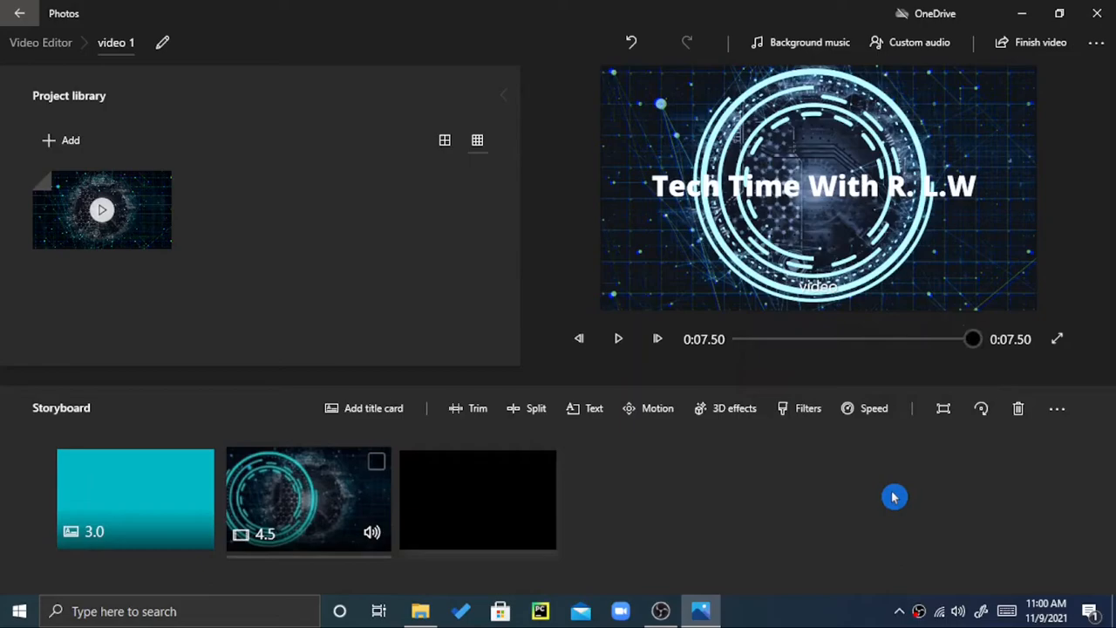
- Try the Remove black bars option on the intro clip and set it back to Shrink to fit
left_click(942, 423)
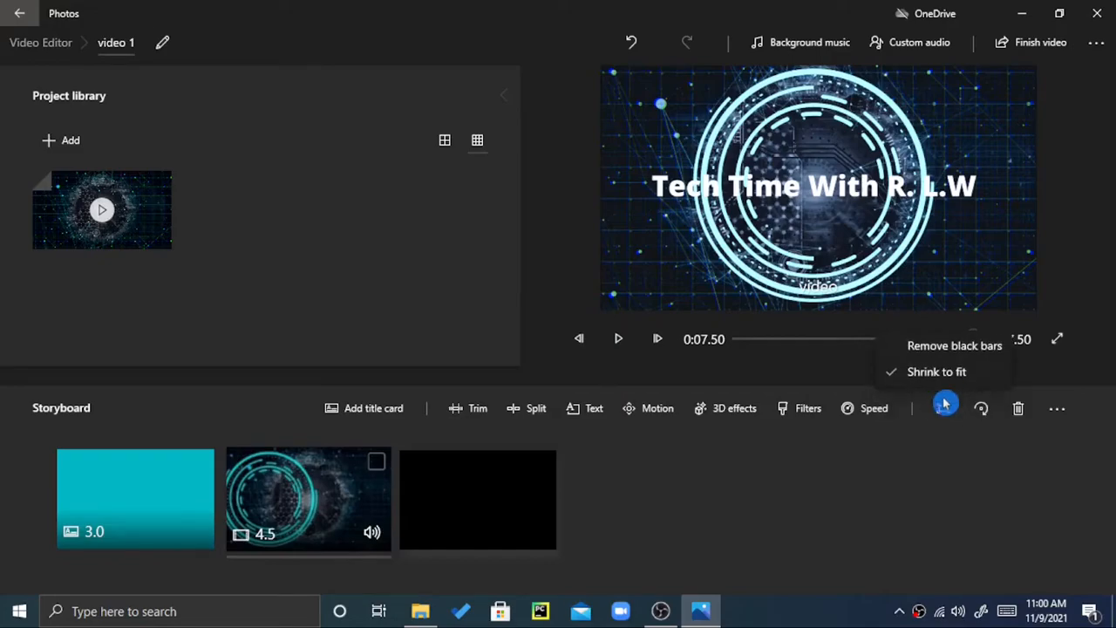
left_click(935, 349)
left_click(945, 406)
left_click(950, 372)
left_click(942, 409)
left_click(942, 410)
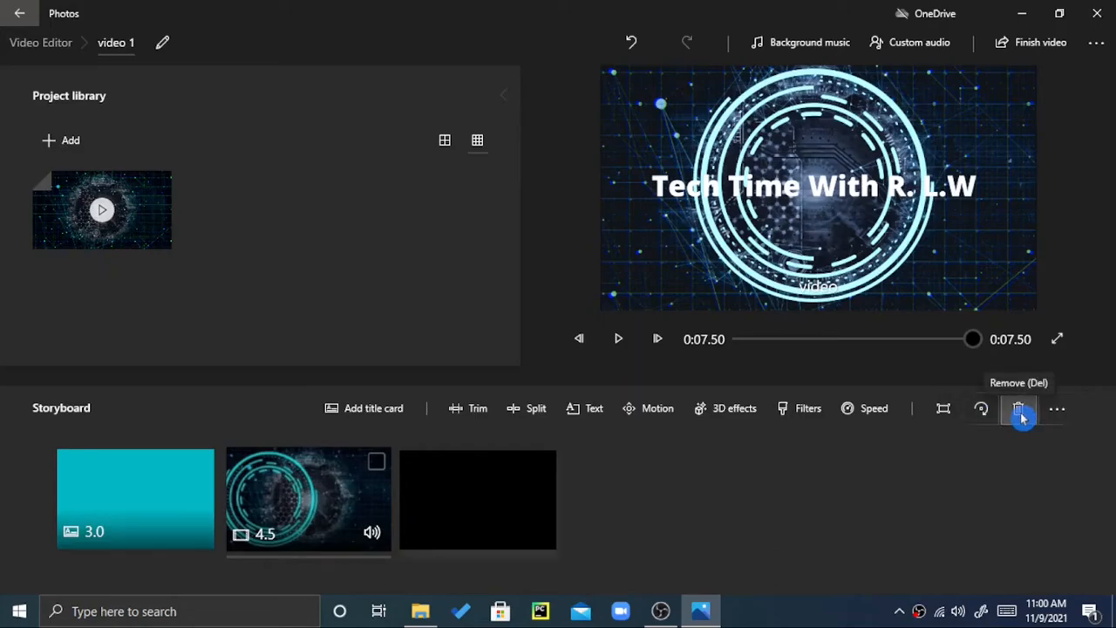
- Open the additional storyboard options
left_click(1048, 411)
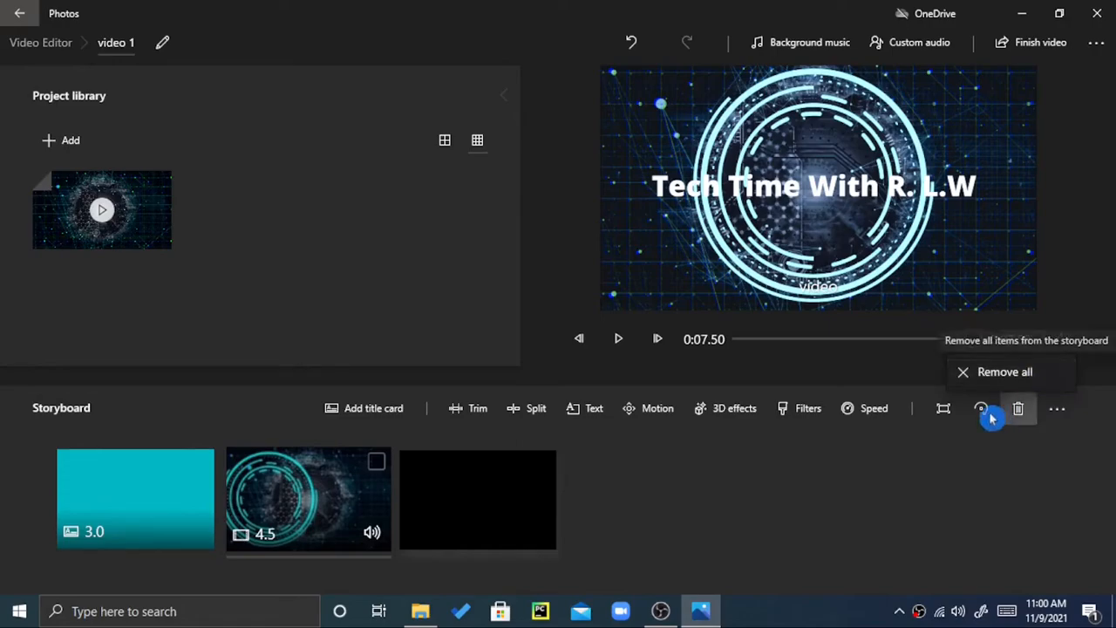
- Open the background music selection and preview the tracks A Magical Season, Amplified, Anodized and Arcade Party
left_click(969, 473)
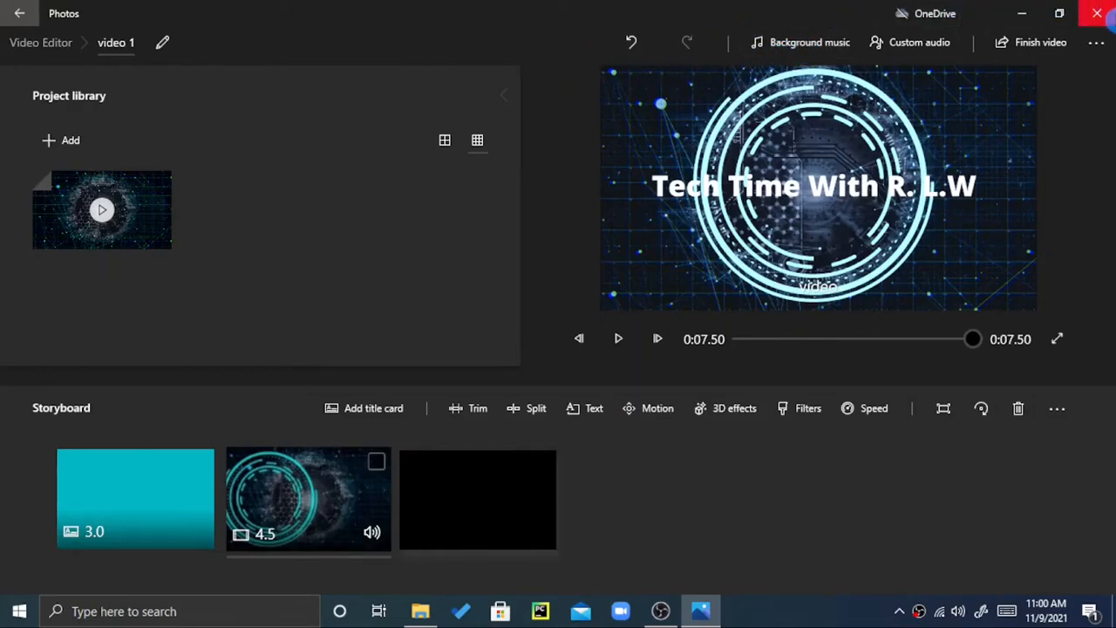
left_click(811, 52)
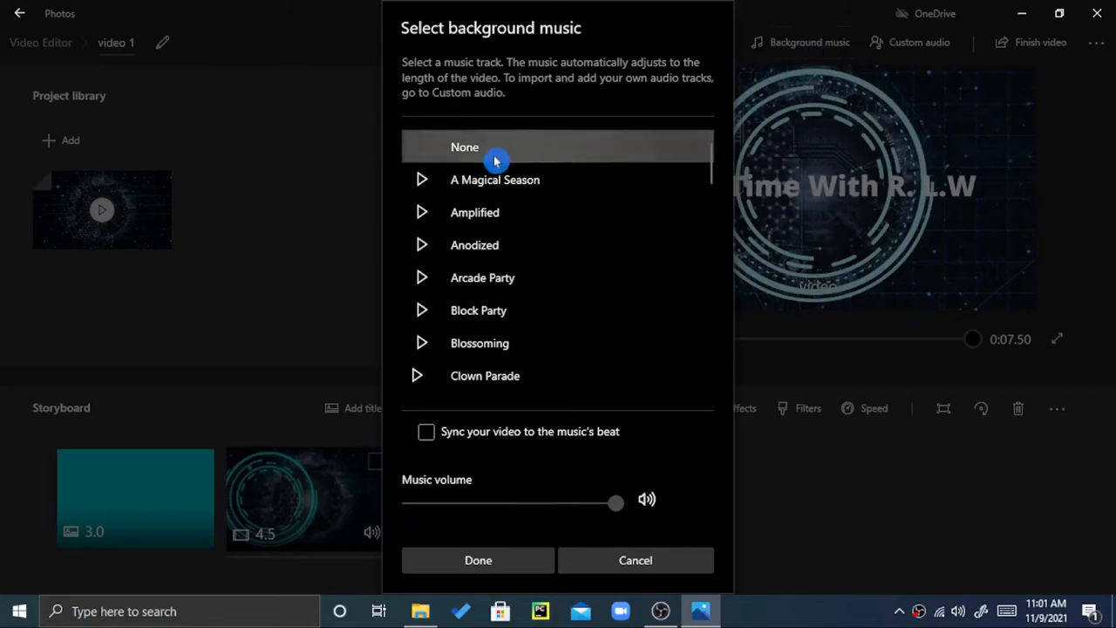
left_click(421, 184)
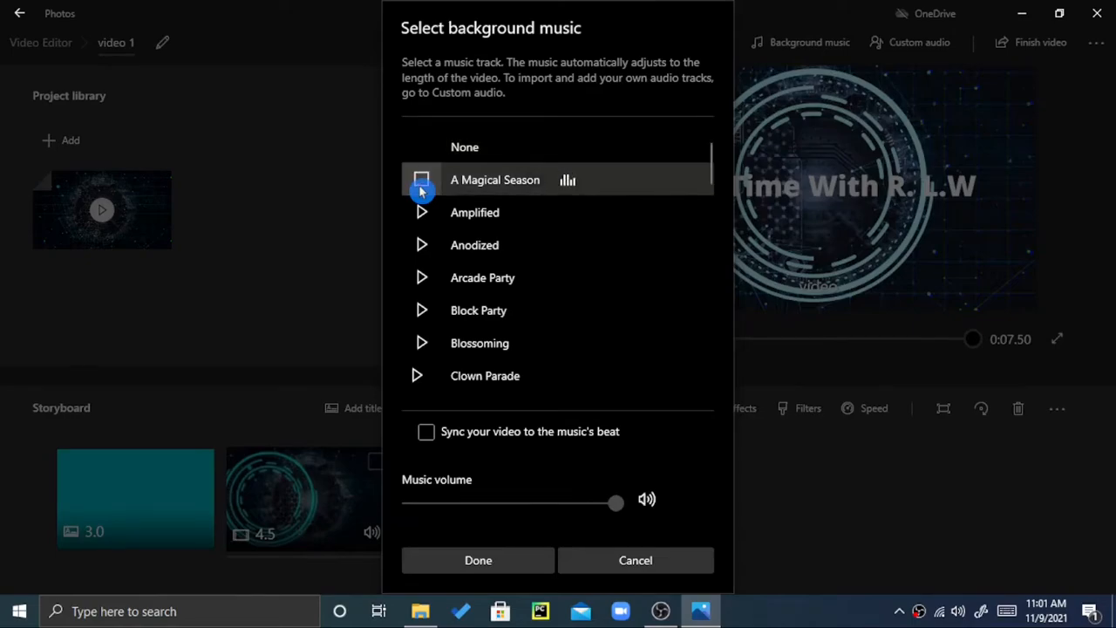
left_click(421, 183)
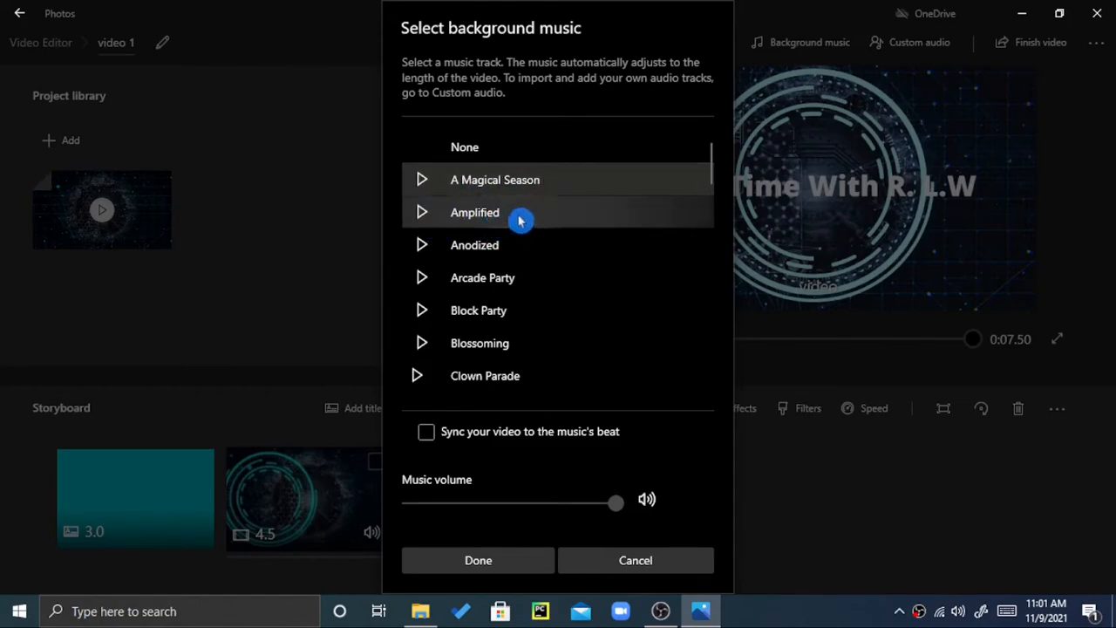
left_click(434, 222)
left_click(433, 222)
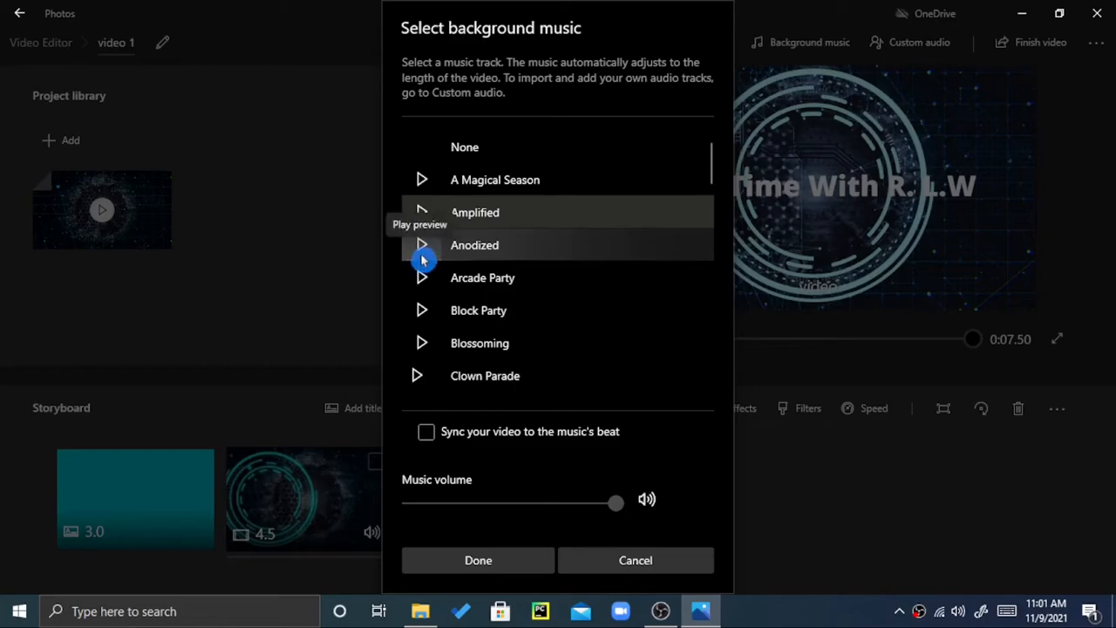
left_click(422, 252)
left_click(420, 253)
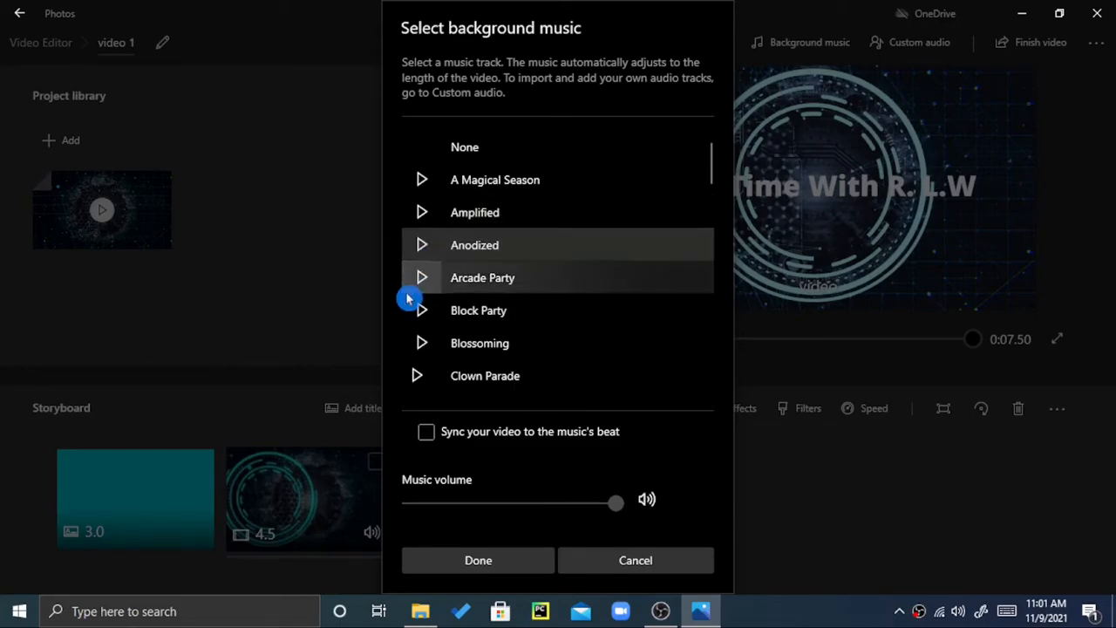
left_click(419, 288)
left_click(420, 286)
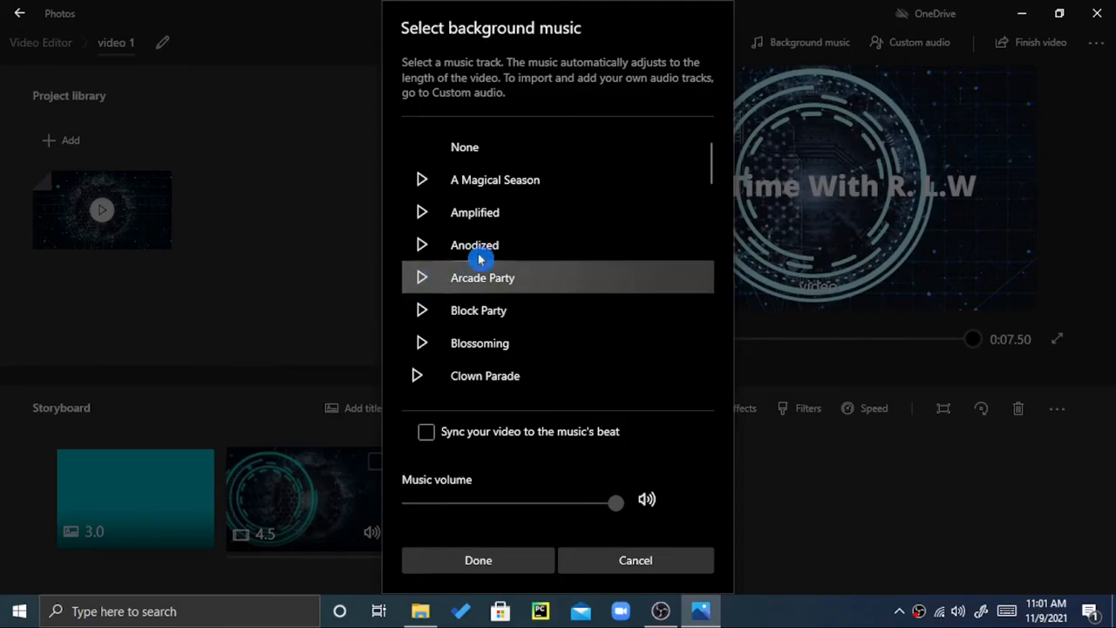
- Set Amplified as the video's background music
left_click_drag(711, 171, 668, 173)
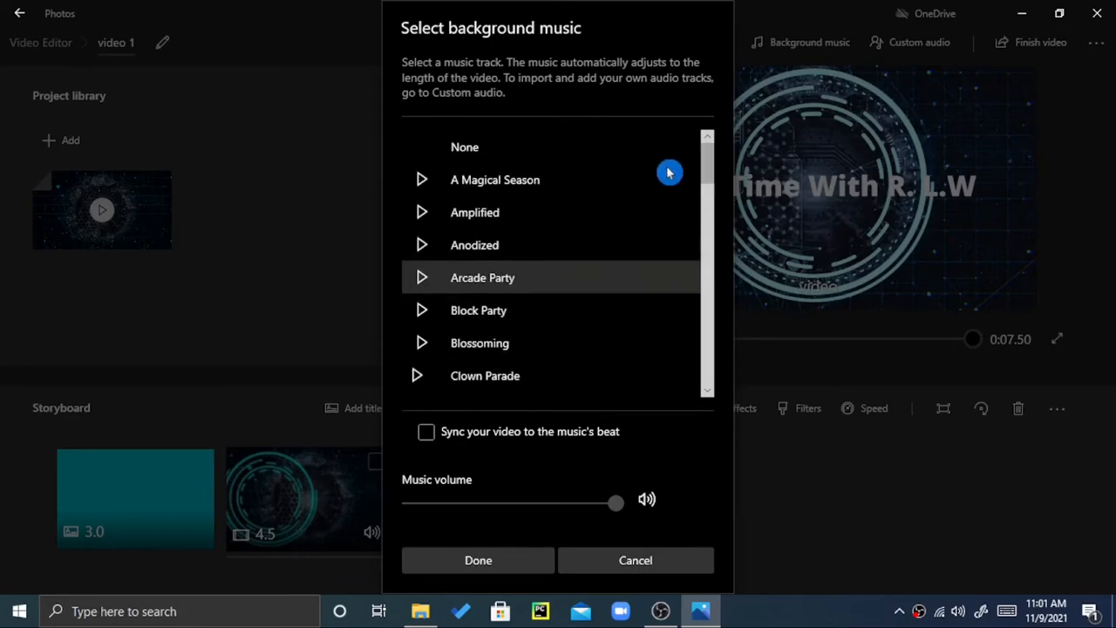
left_click(423, 214)
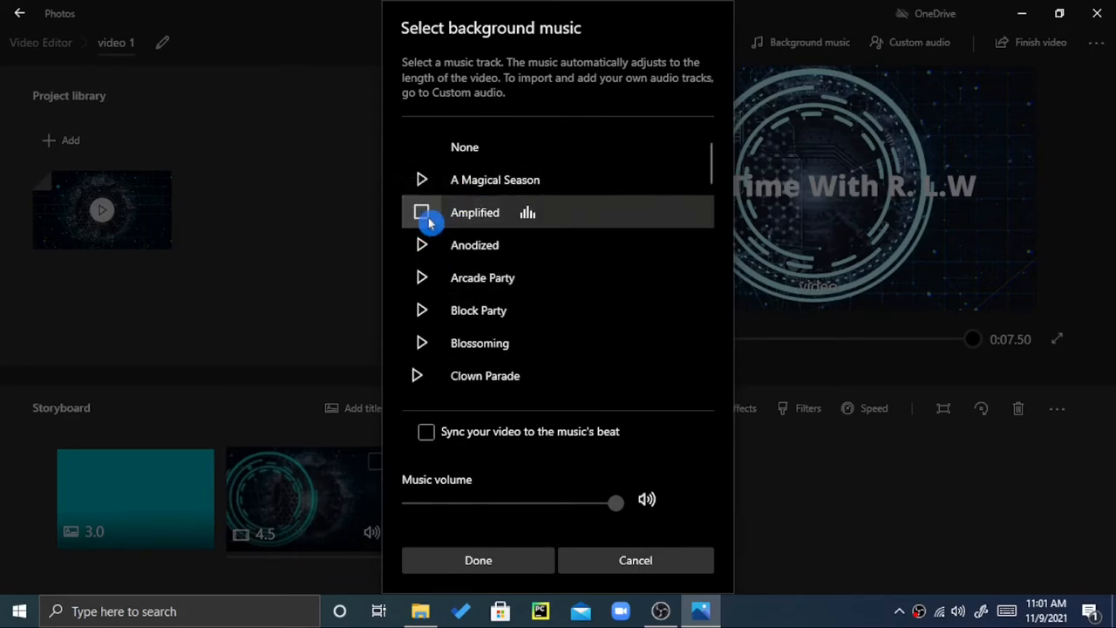
left_click(485, 563)
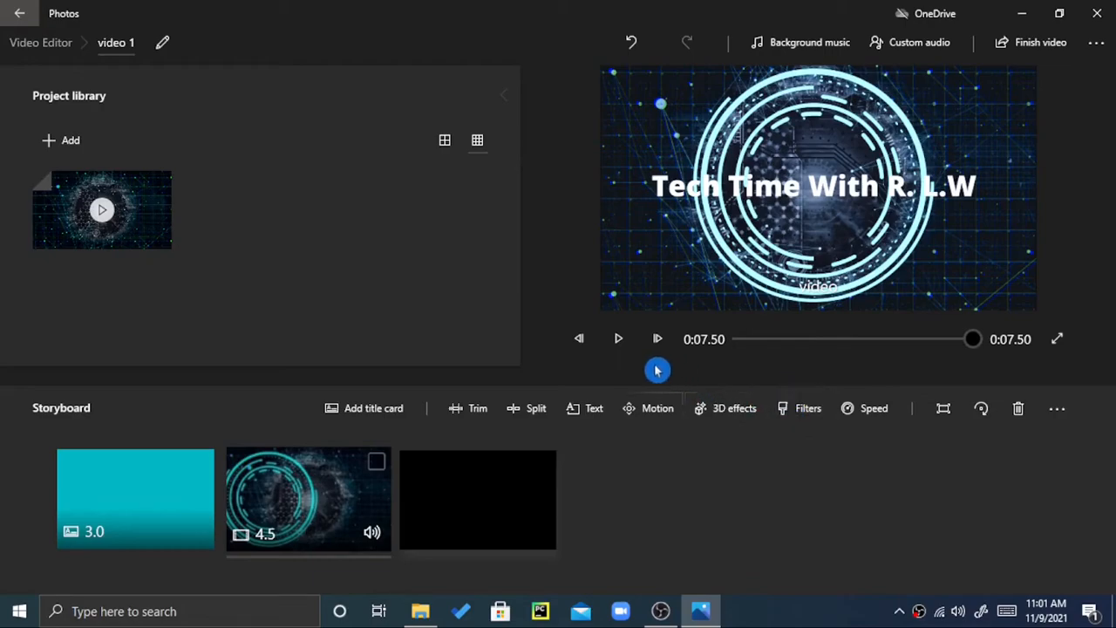
- Play the video from the start to hear the background music, lowering the system volume slightly, and pause it partway through the intro clip
left_click_drag(975, 340, 657, 369)
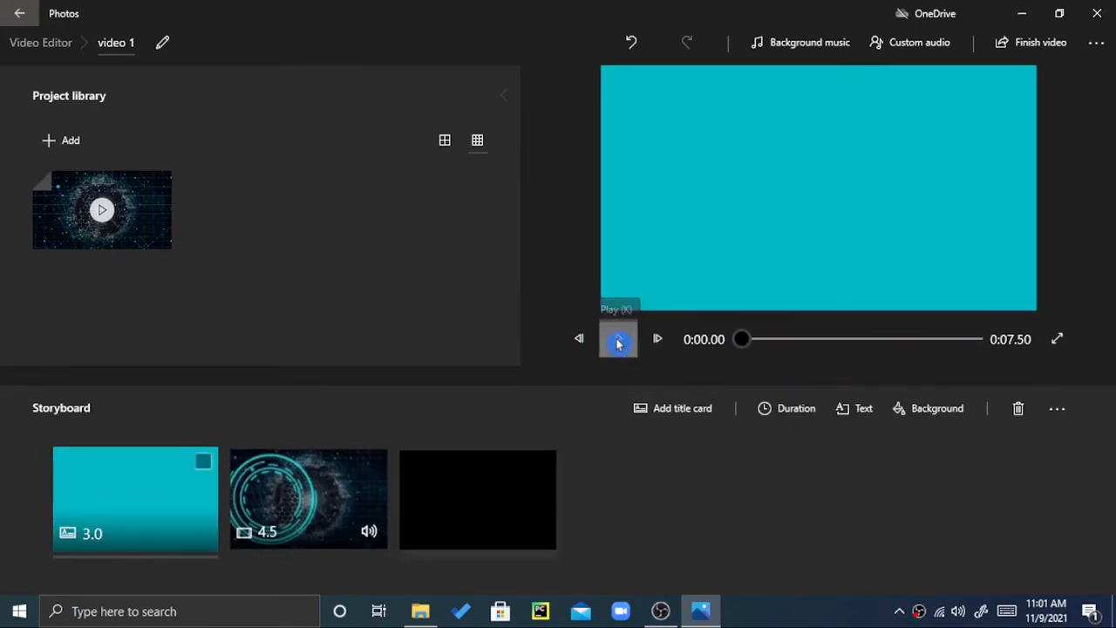
left_click(618, 341)
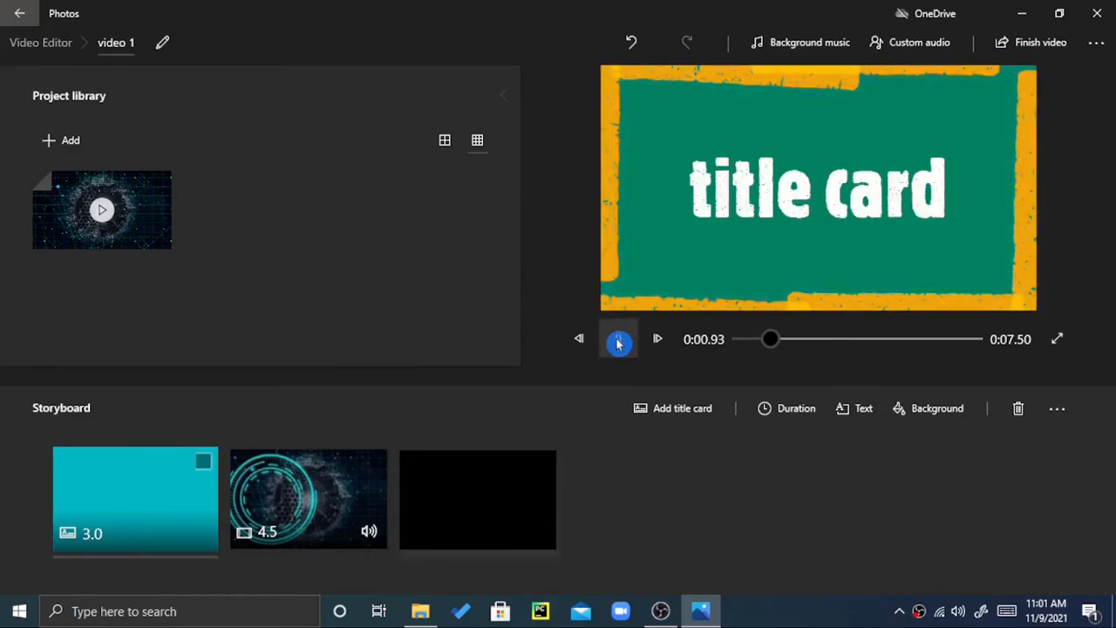
key("XF86AudioLowerVolume")
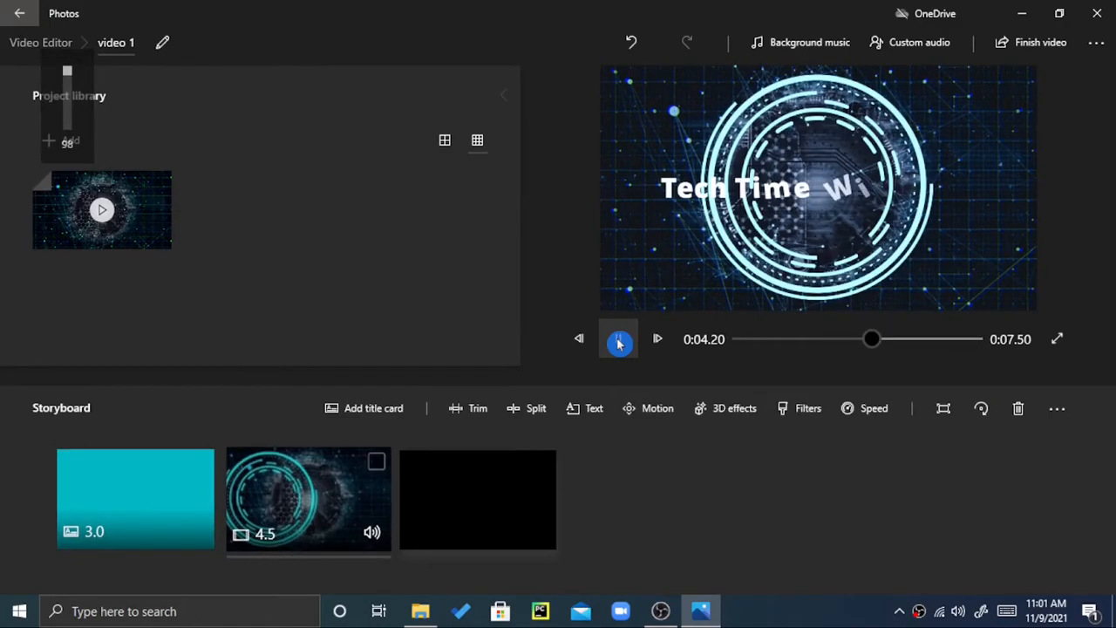
left_click(618, 343)
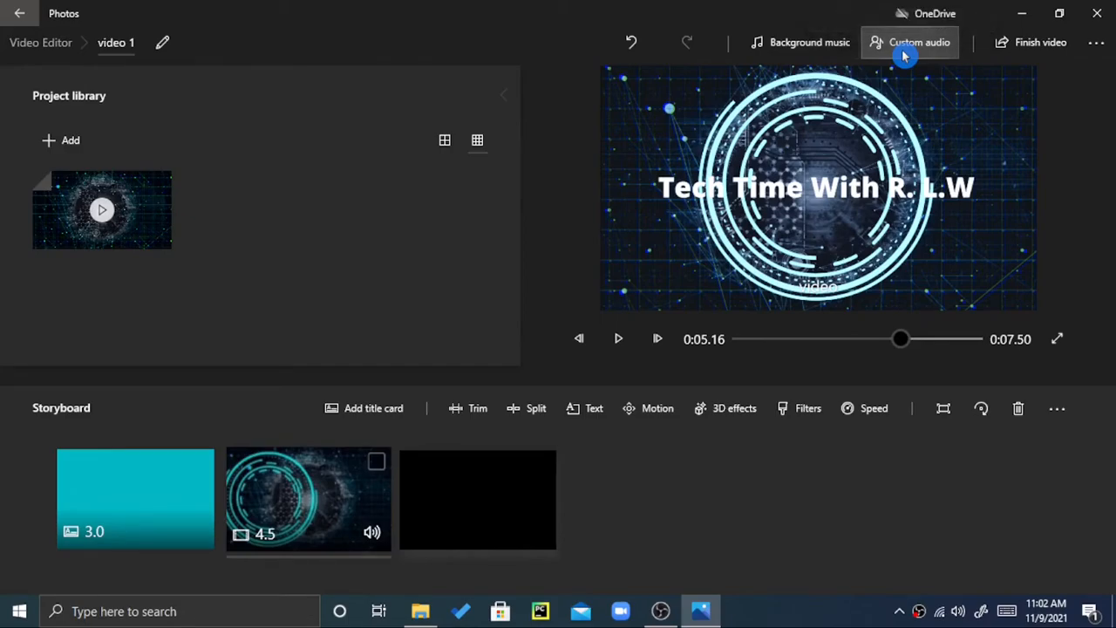
- Examine the additional project options, including the aspect ratio choices, and close them without changing anything
left_click(1097, 48)
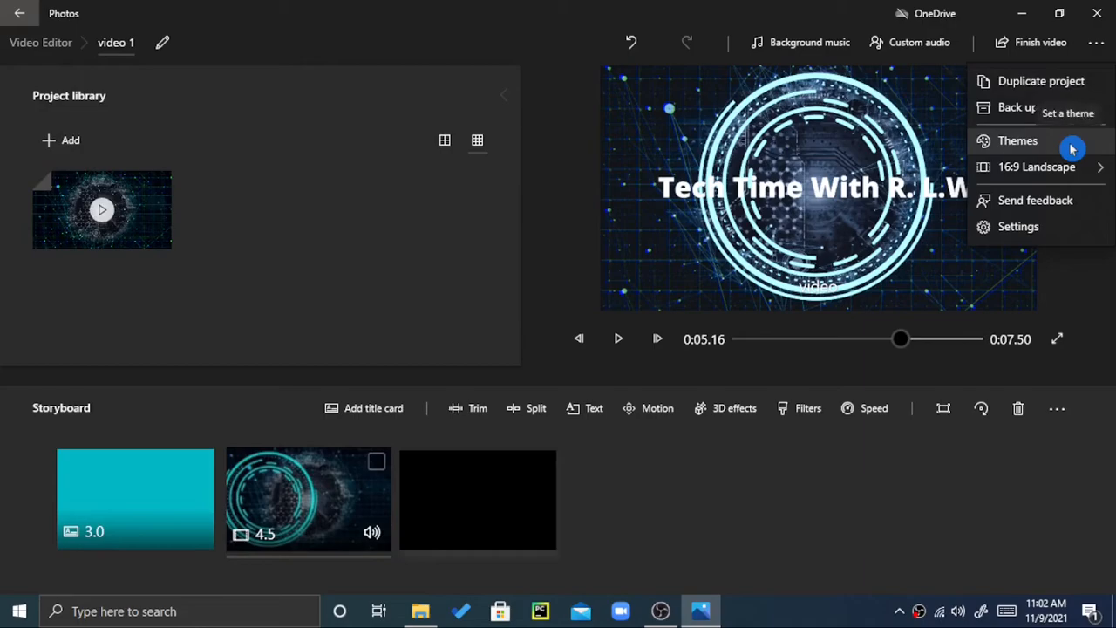
mouse_move(1072, 167)
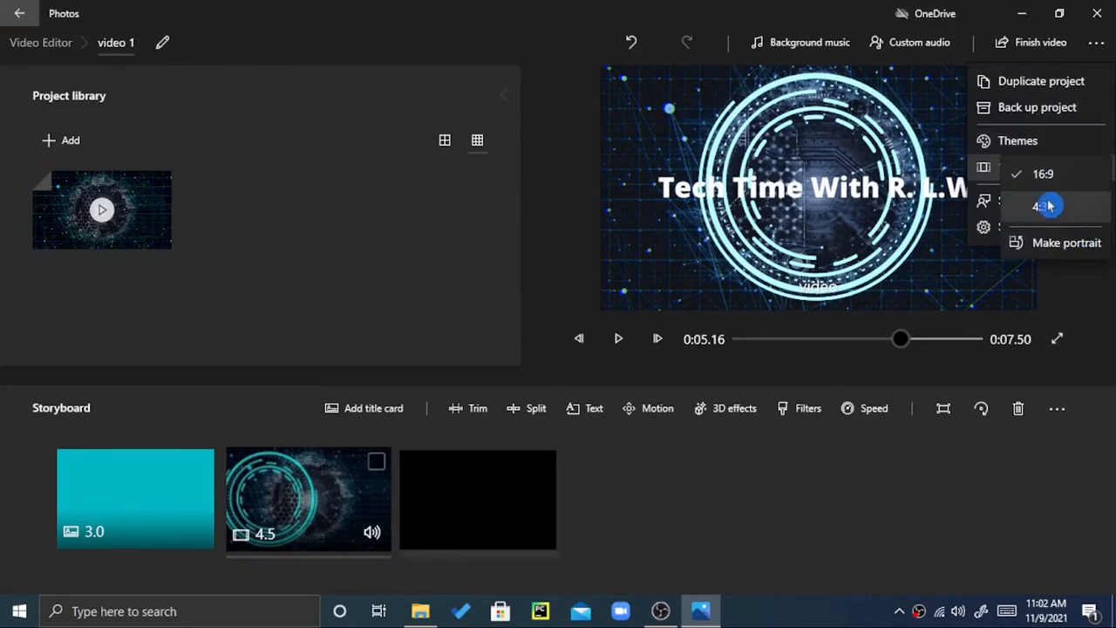
left_click(948, 236)
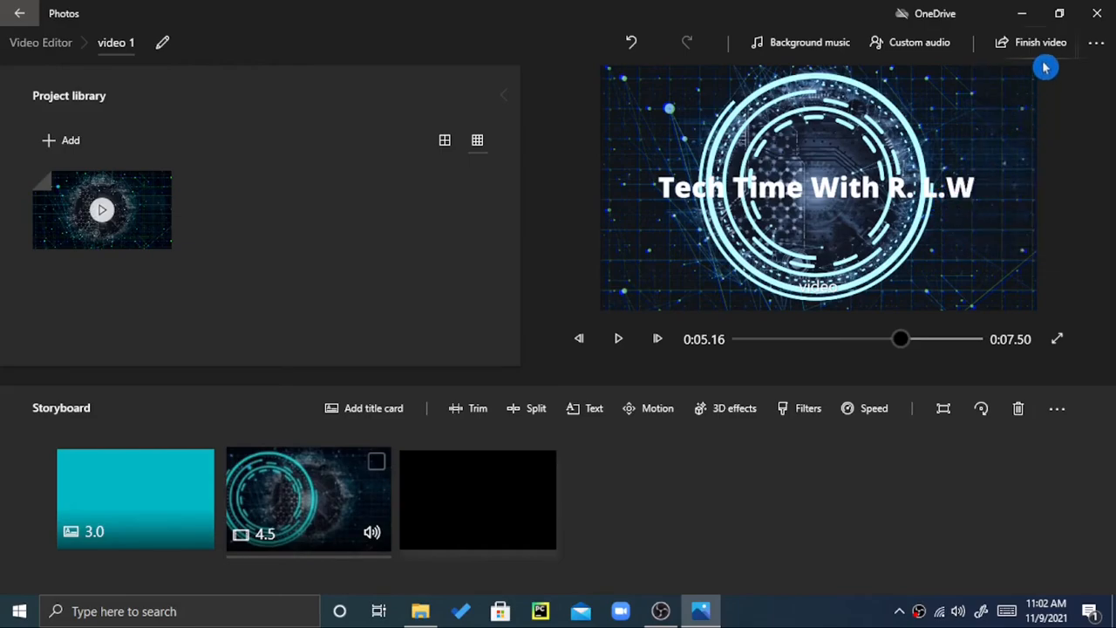
left_click(1092, 45)
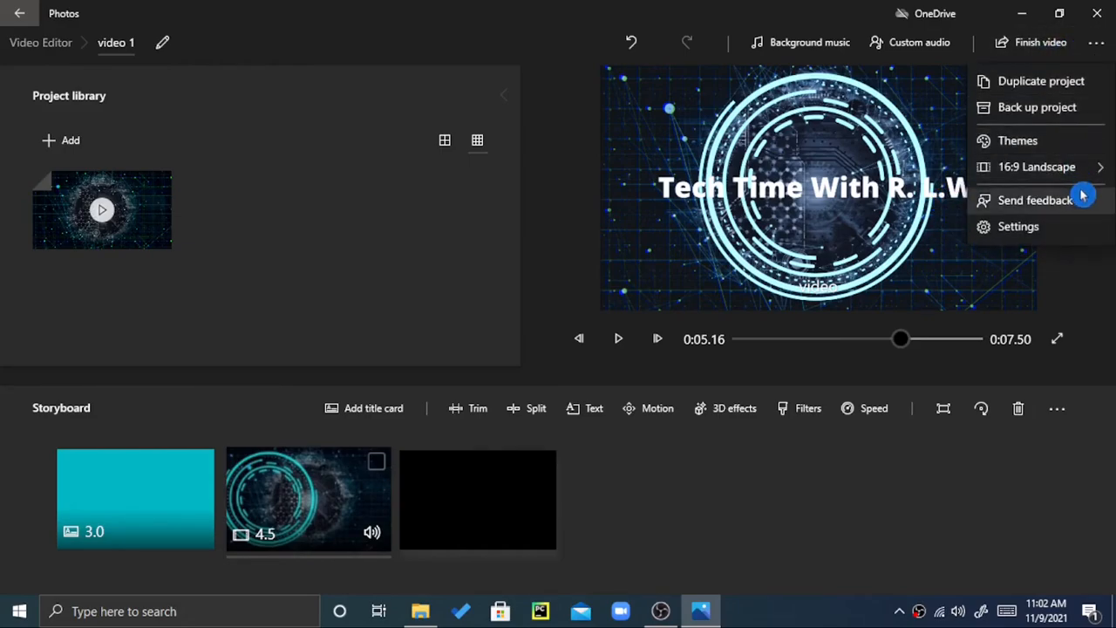
left_click(1102, 278)
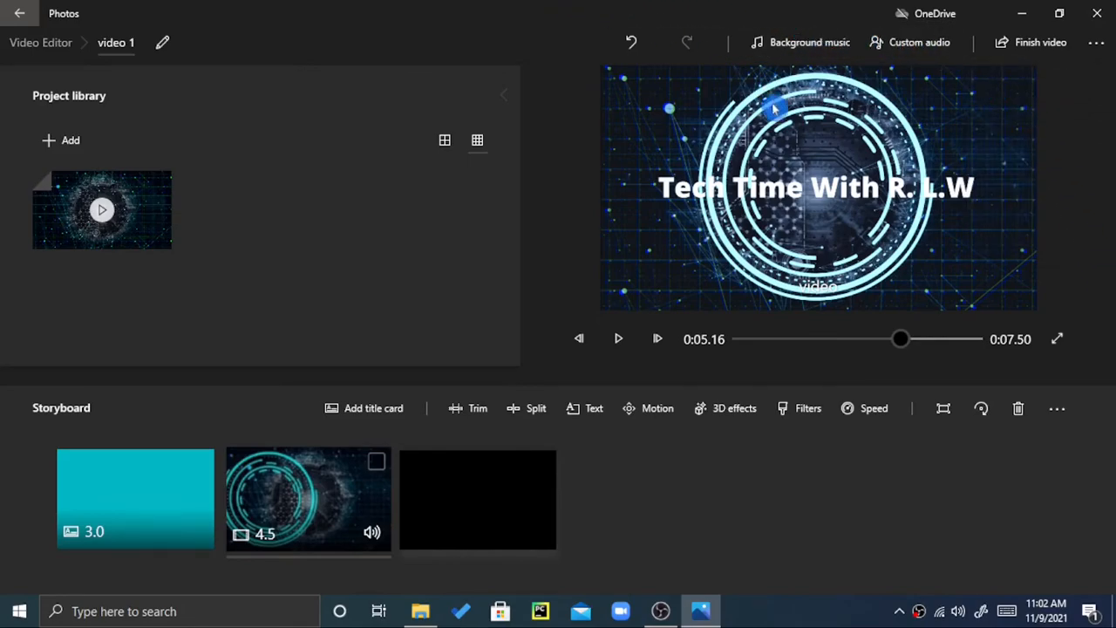
- Rewind the video and play it through to the end as a final review
left_click_drag(902, 343, 657, 341)
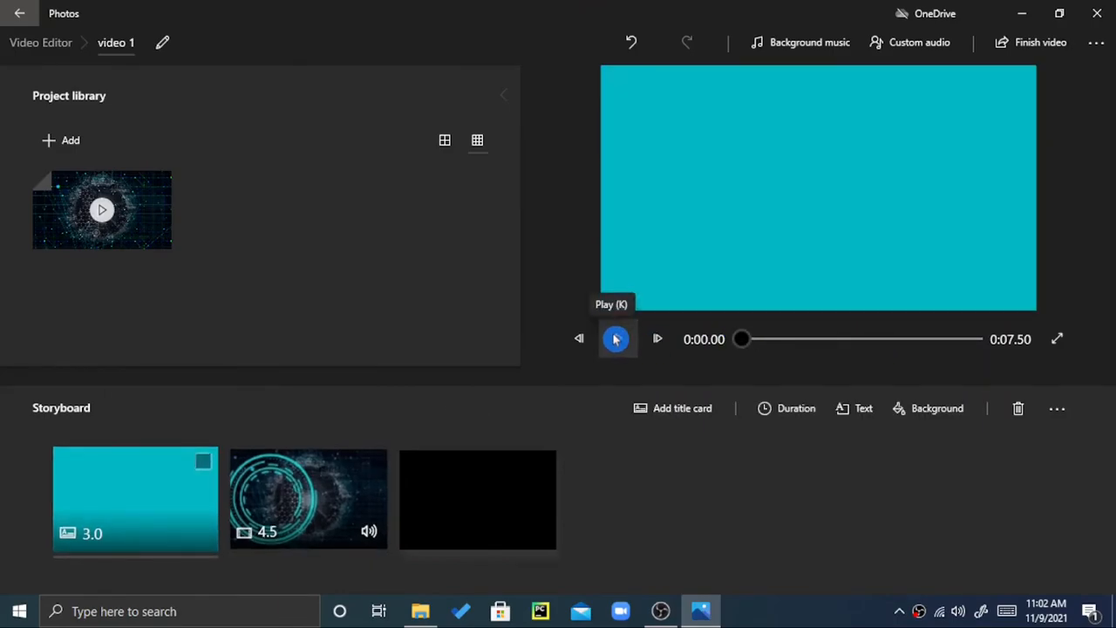
left_click(616, 340)
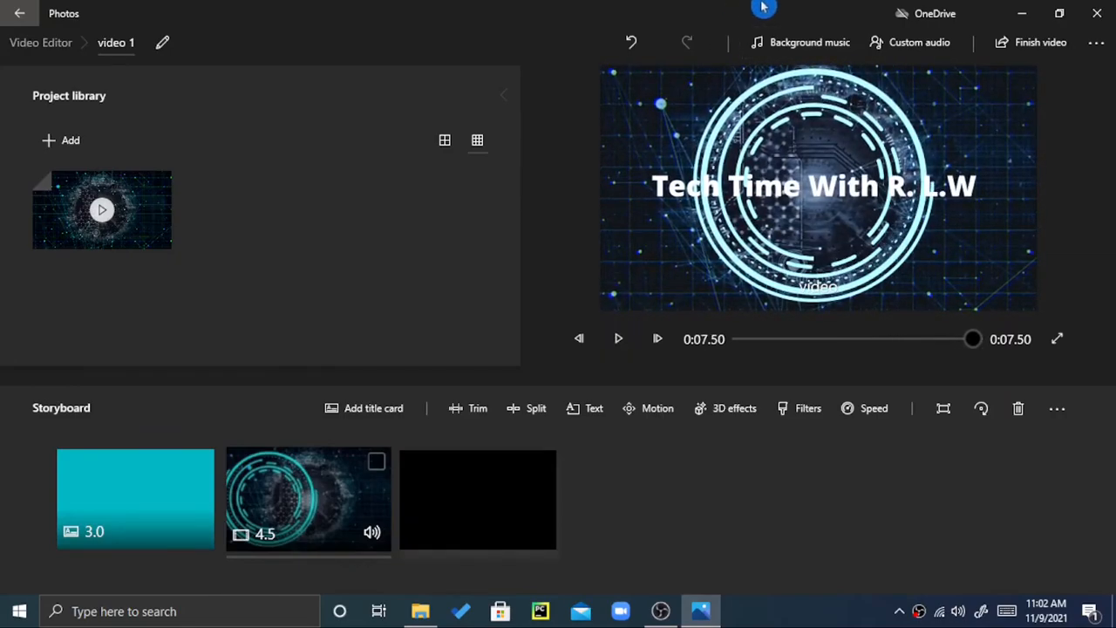
- Start finishing the video, keep the quality at High 1080p, and check the additional encoding options
left_click(1040, 53)
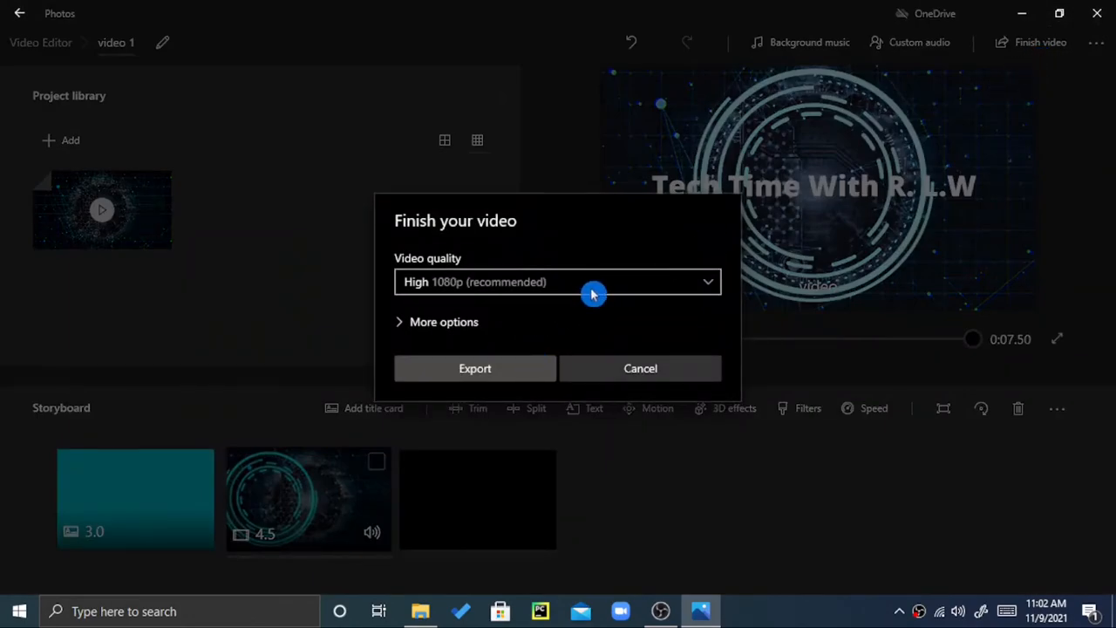
left_click(629, 281)
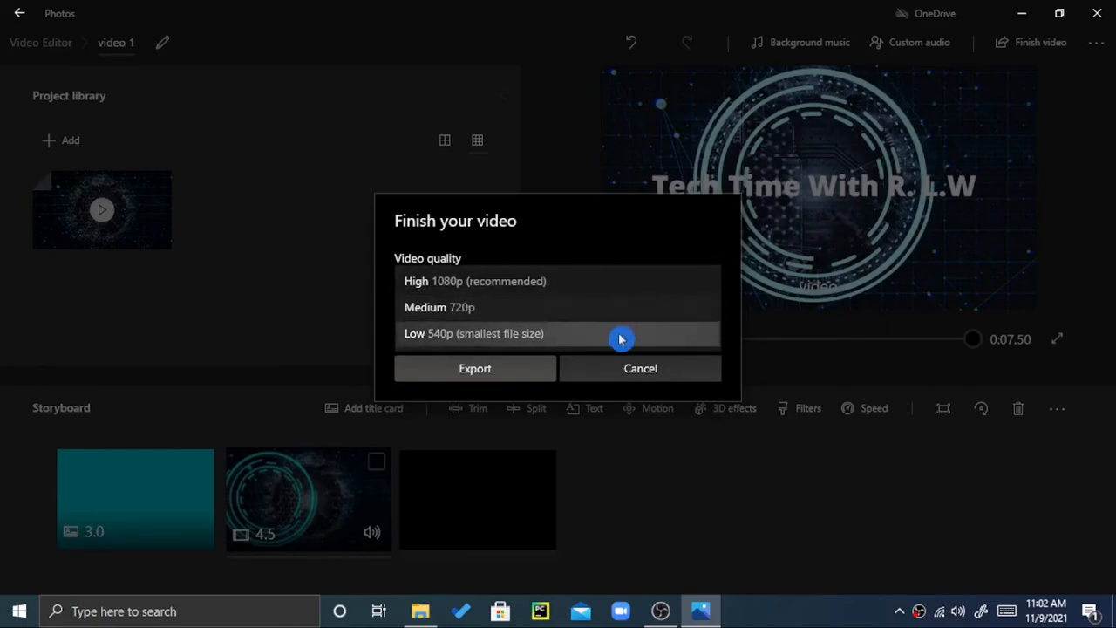
left_click(623, 250)
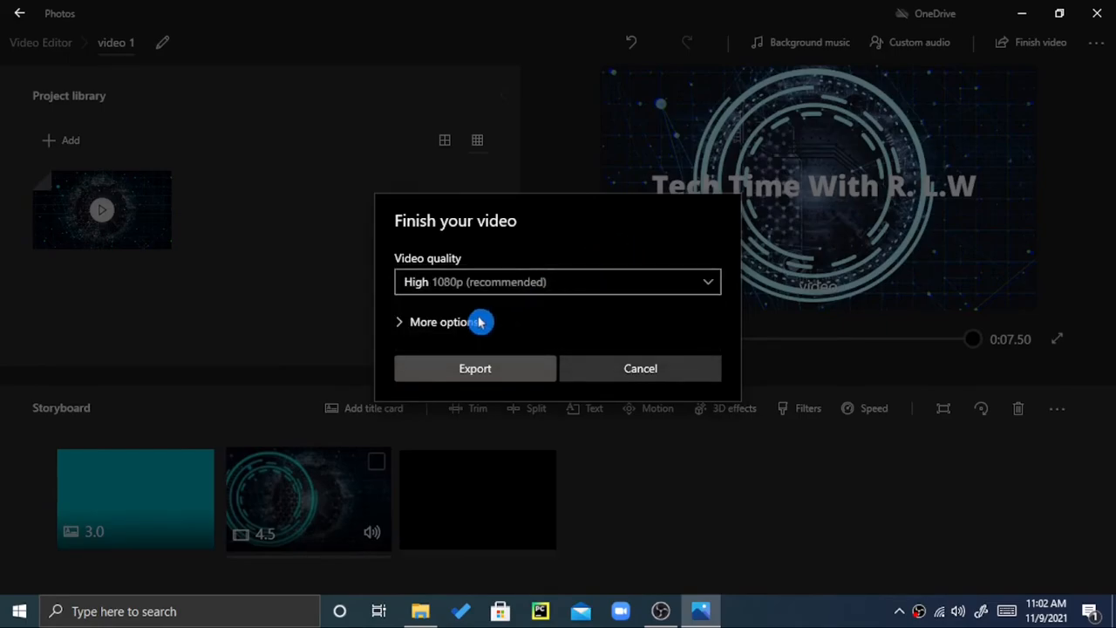
left_click(406, 321)
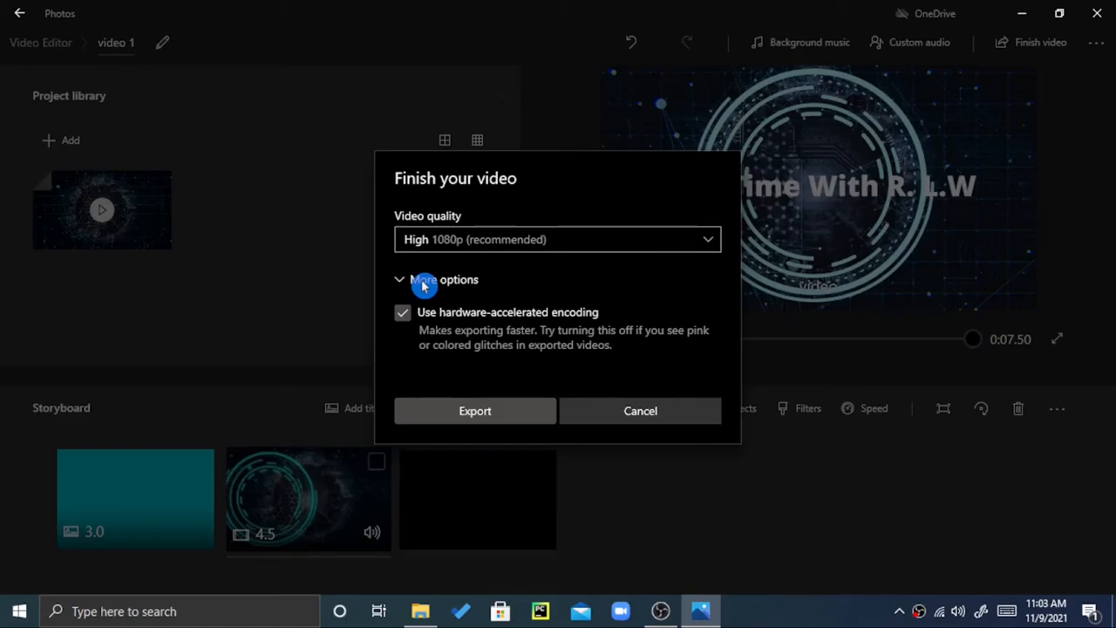
left_click(423, 281)
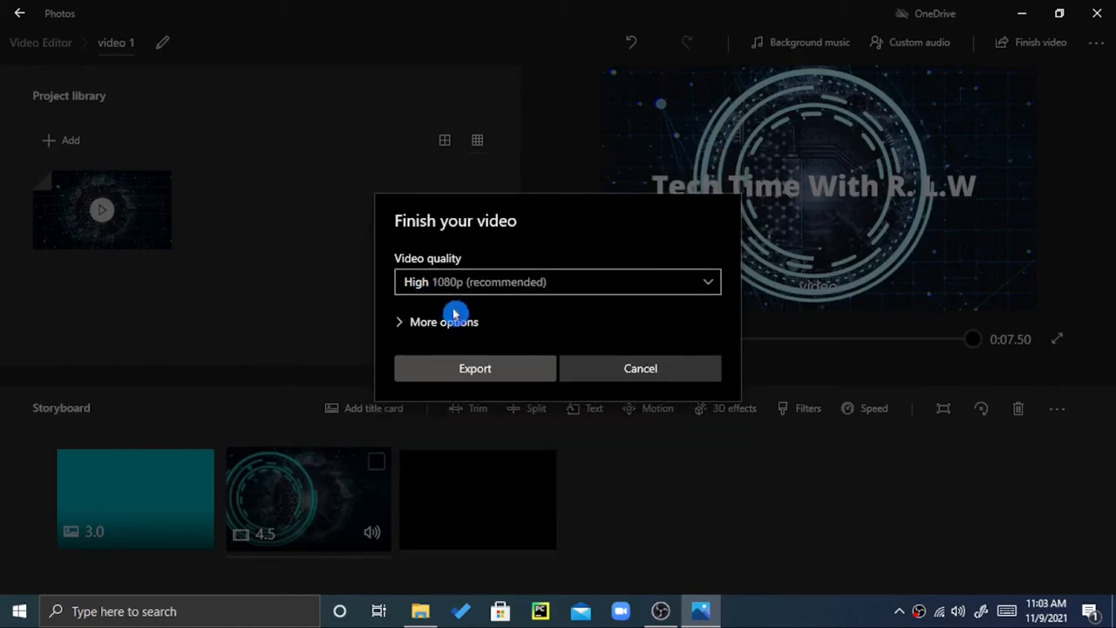
- Export the video to the Desktop folder as a video file named "video 1"
left_click(541, 368)
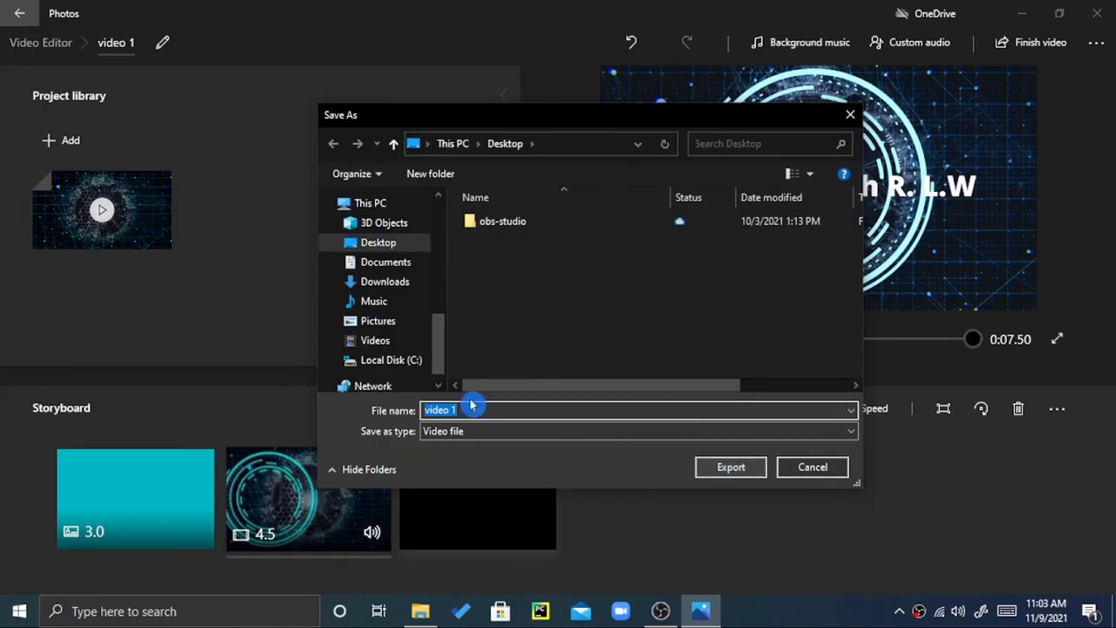
left_click_drag(450, 122, 415, 106)
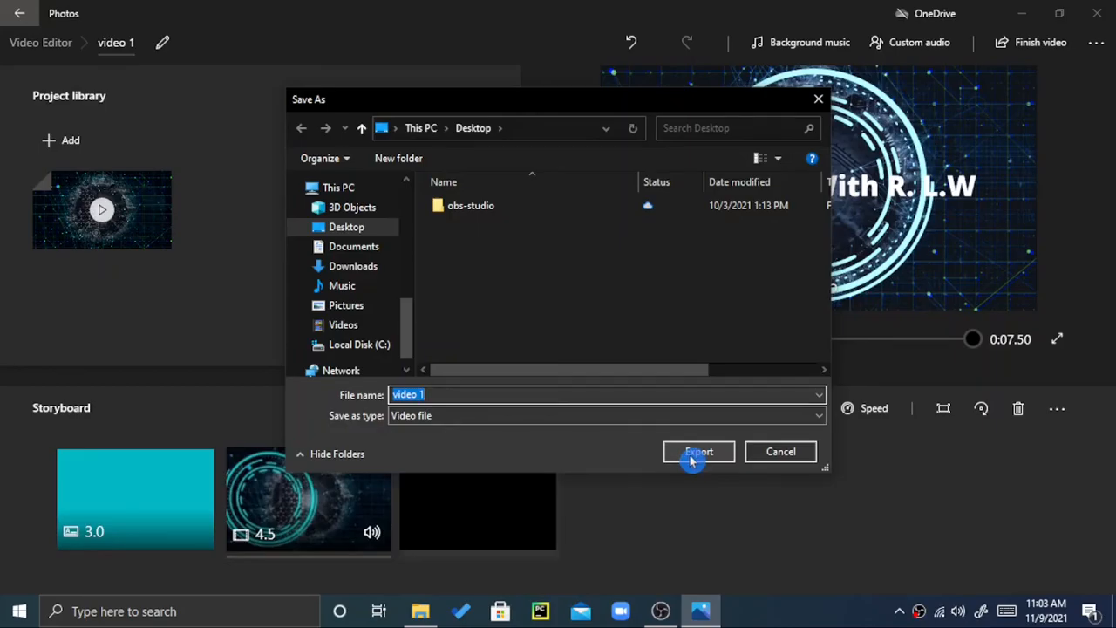
left_click(699, 451)
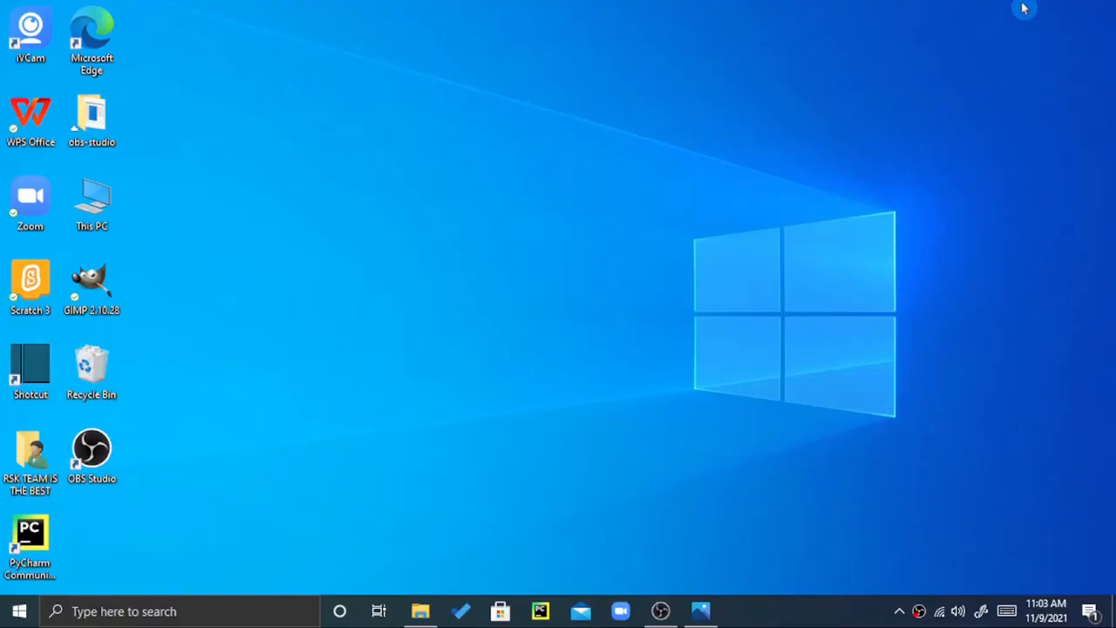